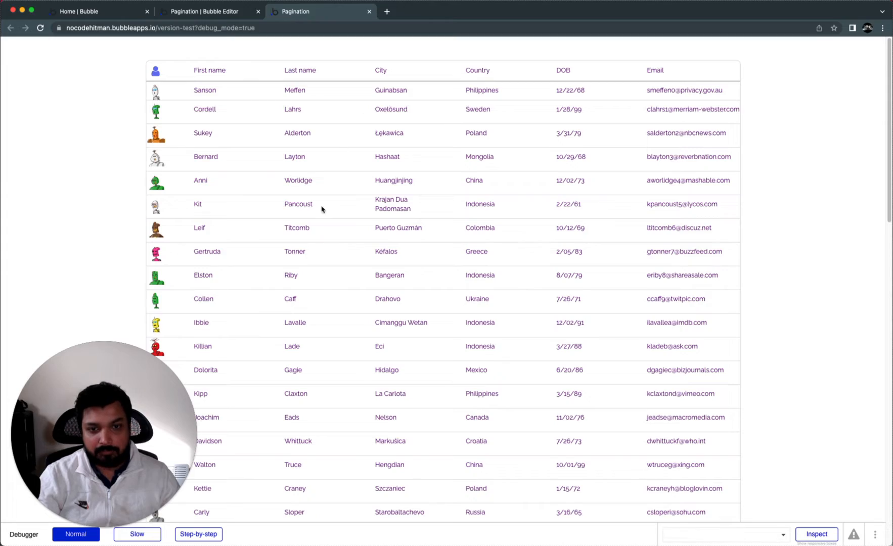
Review the previewed user list, and limit the RG Sample Data repeating group to a fixed number of 10 rows in the editor.
{"action": "scroll", "coordinate": [349, 265], "scroll_direction": "down", "scroll_amount": 12}
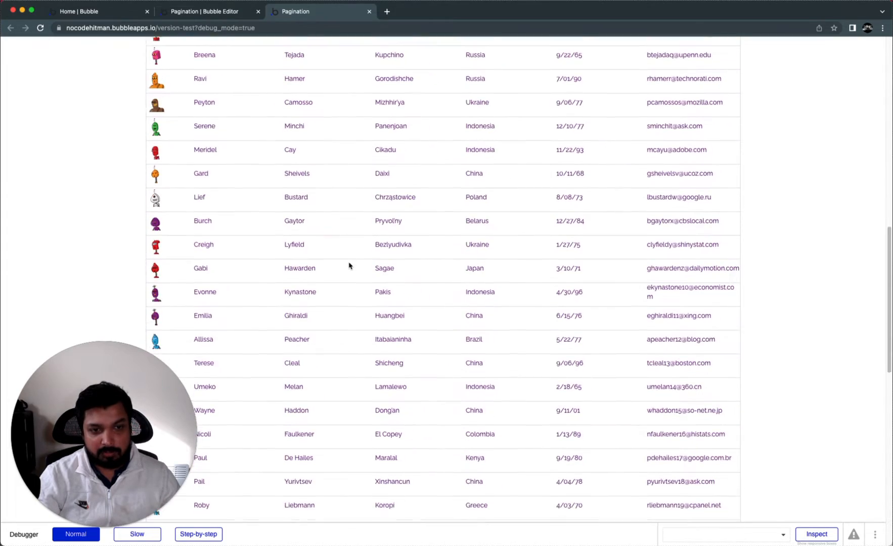
{"action": "scroll", "coordinate": [354, 268], "scroll_direction": "down", "scroll_amount": 5}
{"action": "scroll", "coordinate": [403, 280], "scroll_direction": "up", "scroll_amount": 10}
{"action": "scroll", "coordinate": [402, 280], "scroll_direction": "up", "scroll_amount": 6}
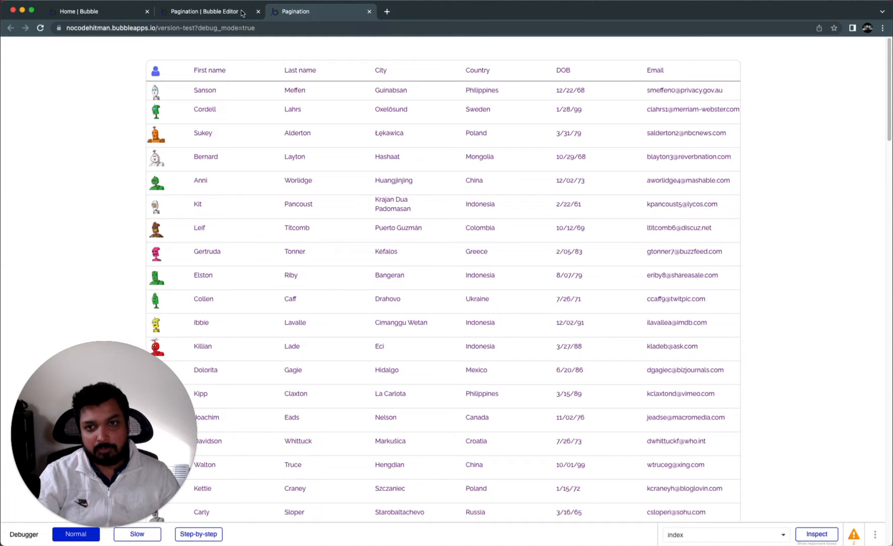
{"action": "left_click", "coordinate": [236, 13]}
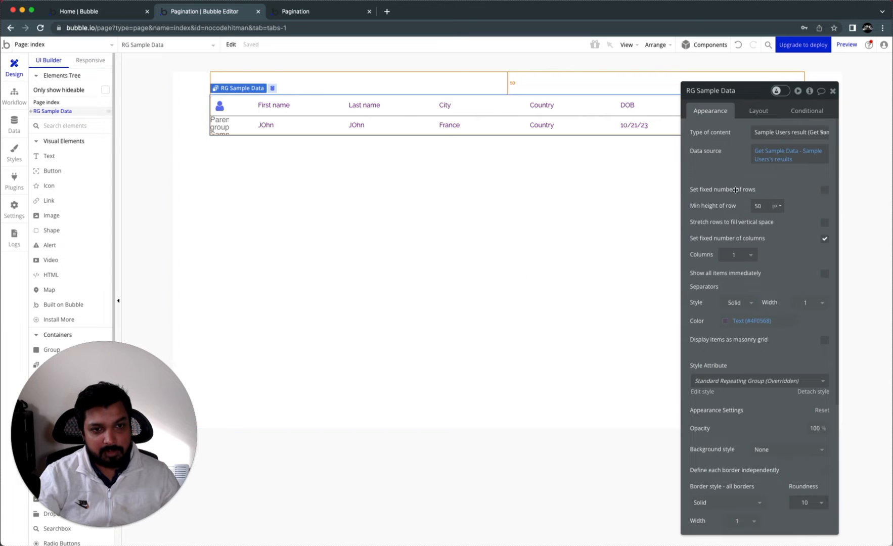
{"action": "left_click", "coordinate": [825, 191]}
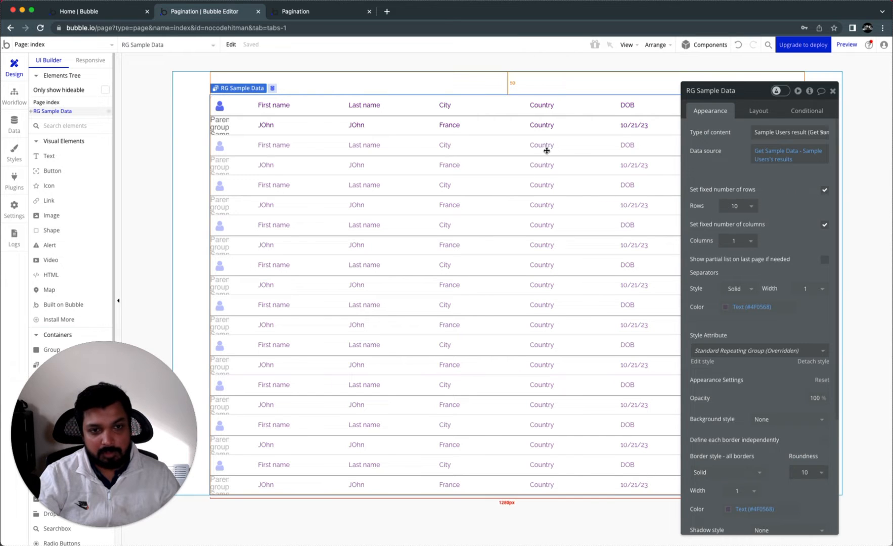
Refresh the Pagination preview page to check the repeating group's fixed row count.
{"action": "left_click", "coordinate": [335, 11]}
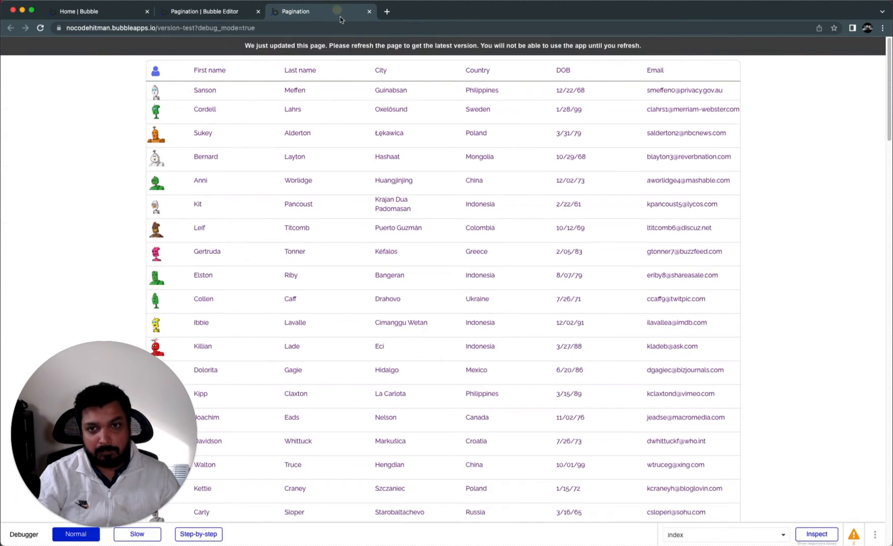
{"action": "left_click", "coordinate": [349, 51]}
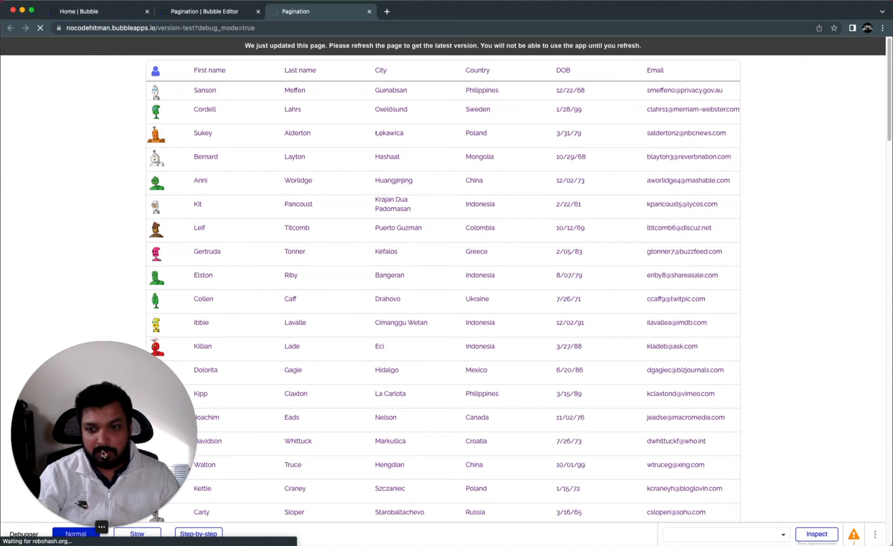
{"action": "left_click", "coordinate": [90, 527]}
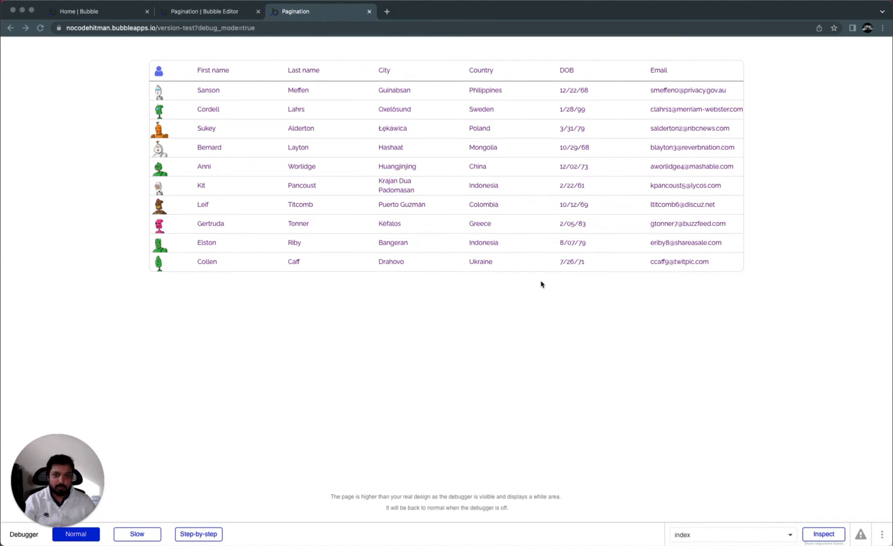
Back in the Bubble editor, draw a group about 1166 px wide and 157 px high above the sample data table.
{"action": "left_click", "coordinate": [215, 10]}
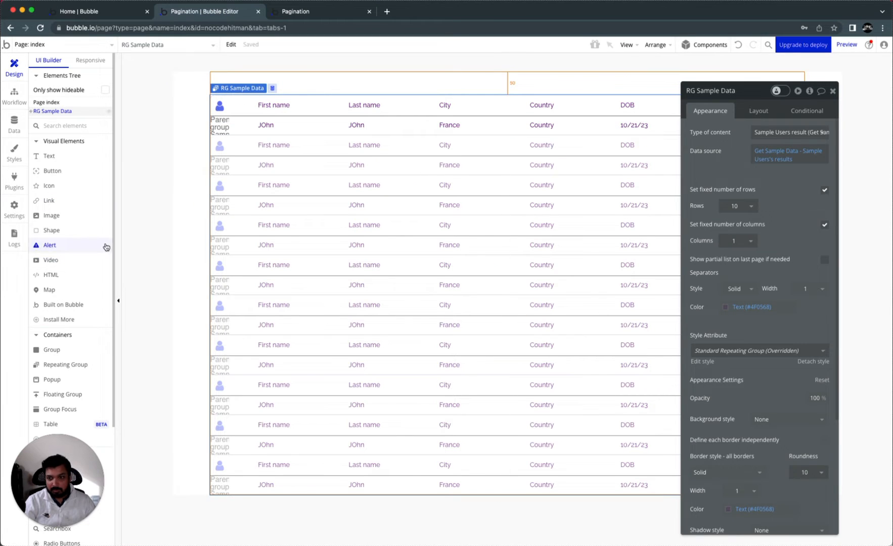
{"action": "scroll", "coordinate": [83, 356], "scroll_direction": "down", "scroll_amount": 1}
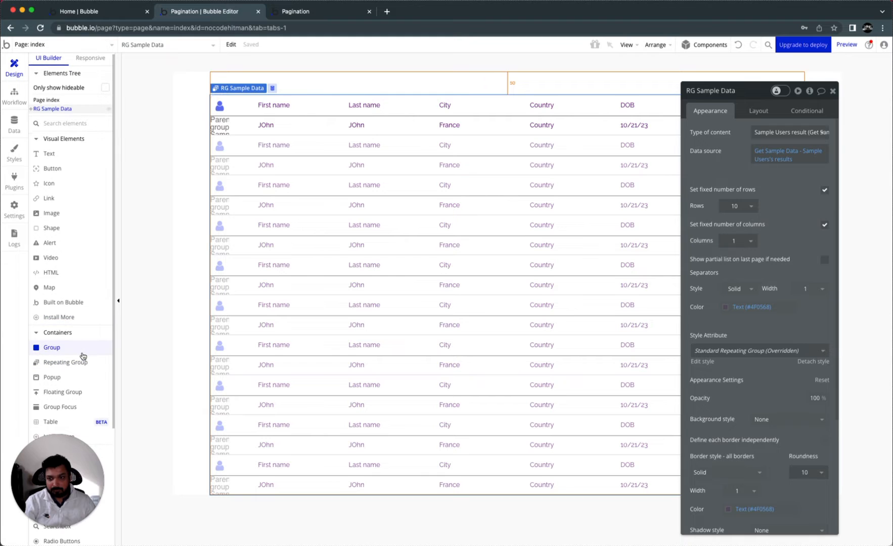
{"action": "left_click", "coordinate": [82, 354]}
{"action": "mouse_move", "coordinate": [205, 77]}
{"action": "left_mouse_down"}
{"action": "mouse_move", "coordinate": [540, 154]}
{"action": "mouse_move", "coordinate": [745, 151]}
{"action": "left_mouse_up"}
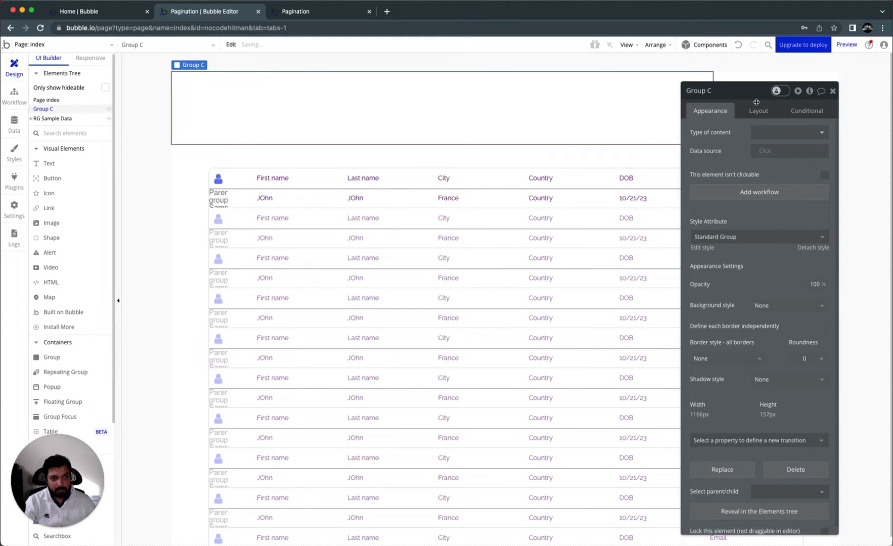
Rename the new group as G Pagination.
{"action": "left_click", "coordinate": [704, 91]}
{"action": "left_click_drag", "start_coordinate": [691, 91], "coordinate": [733, 91]}
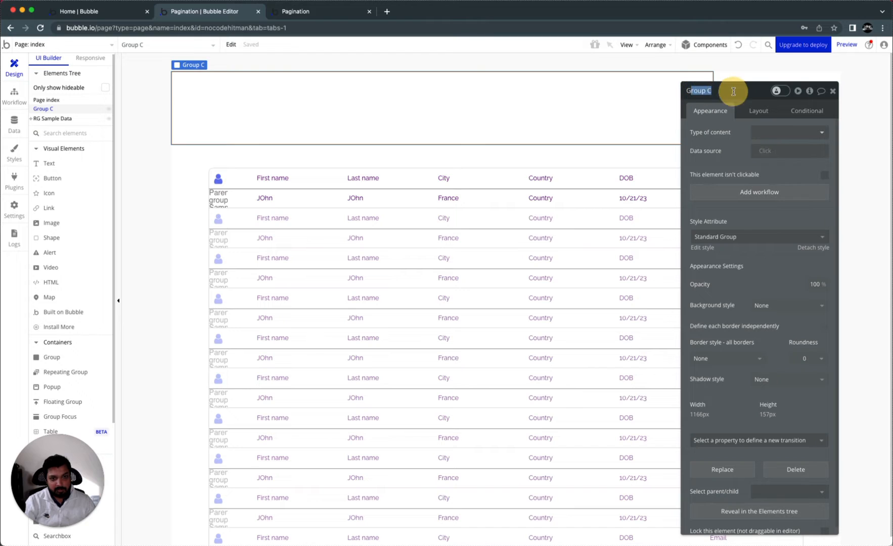
{"action": "type", "text": "Pagination"}
{"action": "left_click", "coordinate": [730, 128]}
Set the container layout of G Pagination to Row.
{"action": "left_click", "coordinate": [756, 108]}
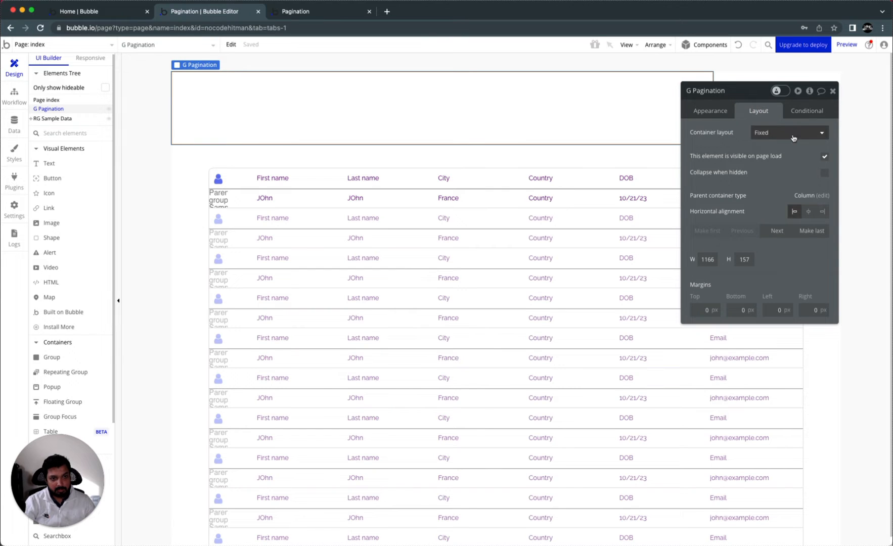
{"action": "left_click", "coordinate": [794, 131]}
{"action": "left_click", "coordinate": [763, 186]}
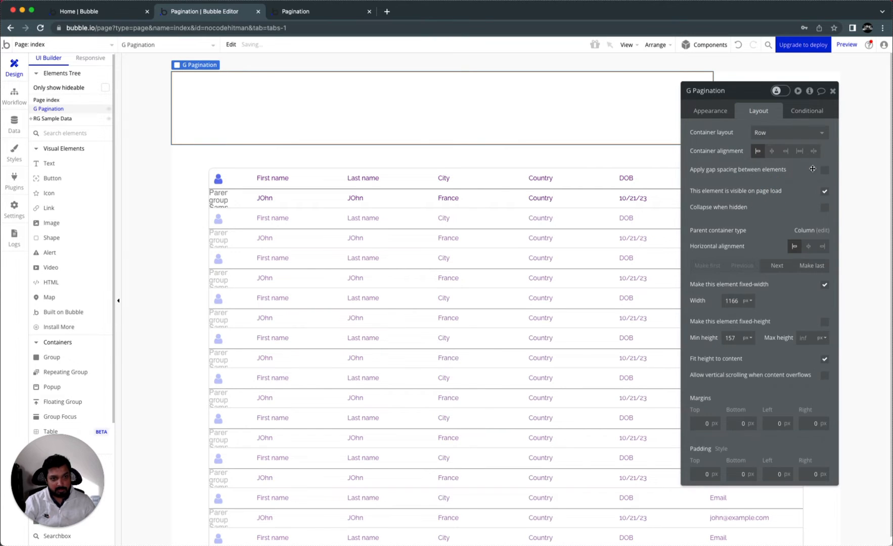
Turn off G Pagination's fixed width, and set its minimum width to 0 px and maximum width to 1280 px.
{"action": "left_click", "coordinate": [823, 285]}
{"action": "double_click", "coordinate": [738, 300]}
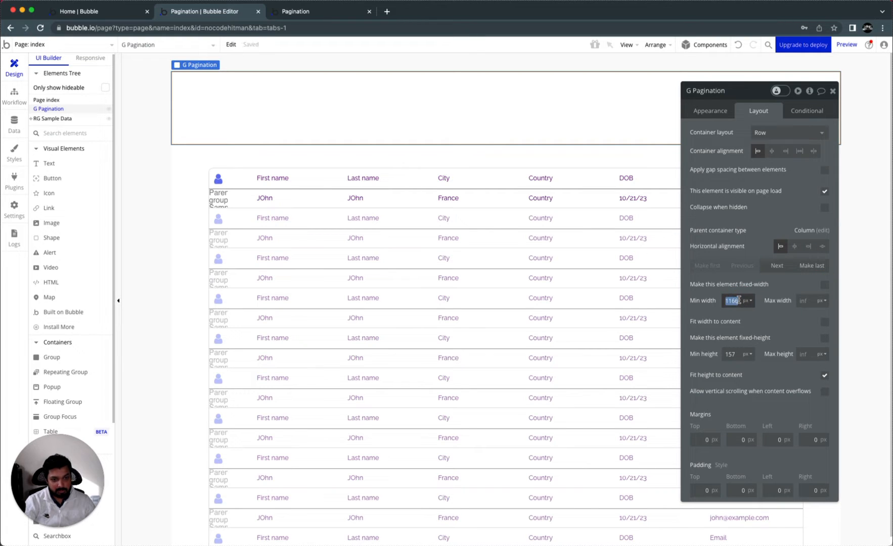
{"action": "type", "text": "0"}
{"action": "left_click", "coordinate": [808, 322]}
{"action": "left_click", "coordinate": [802, 300]}
{"action": "type", "text": "1280"}
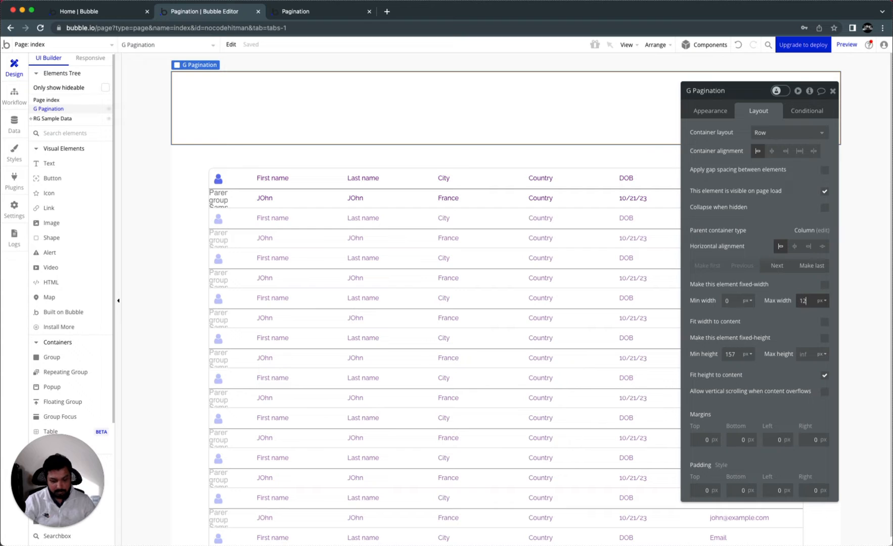
{"action": "left_click", "coordinate": [782, 286]}
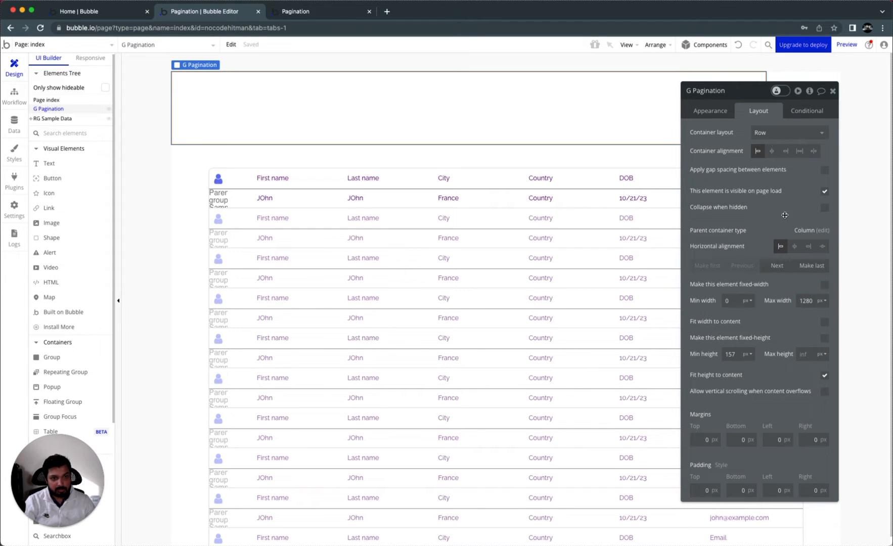
Center G Pagination horizontally on the page and set its container alignment to space around.
{"action": "left_click", "coordinate": [795, 246]}
{"action": "left_click", "coordinate": [810, 153]}
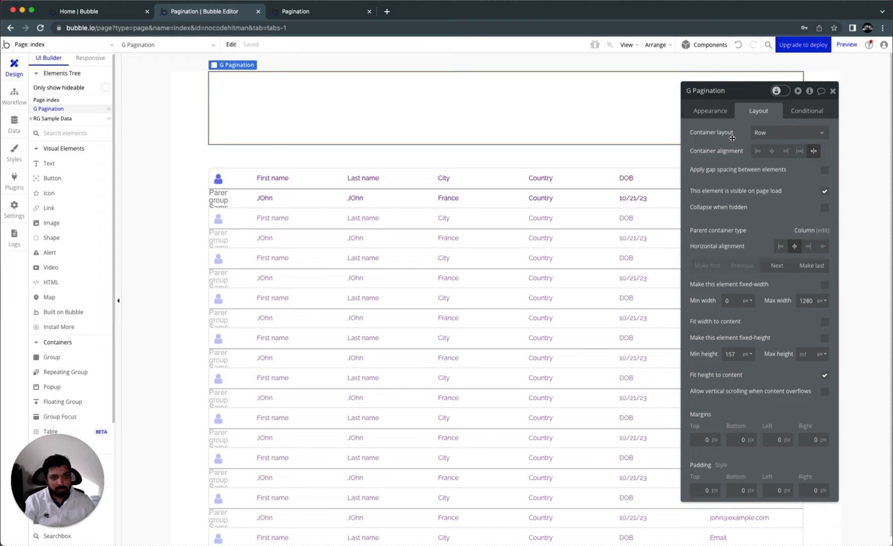
Move G Pagination to the last position, below the repeating group, and set its minimum height to 50 px.
{"action": "left_click", "coordinate": [804, 265]}
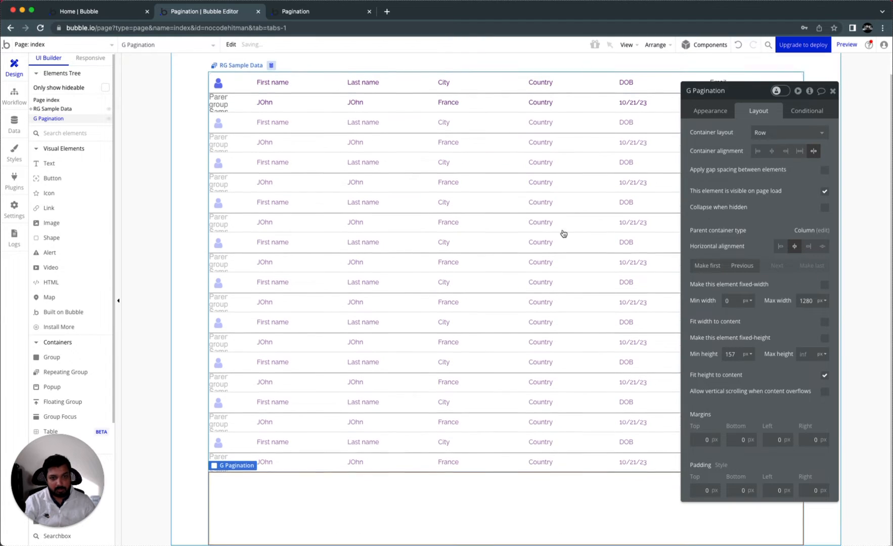
{"action": "double_click", "coordinate": [731, 354]}
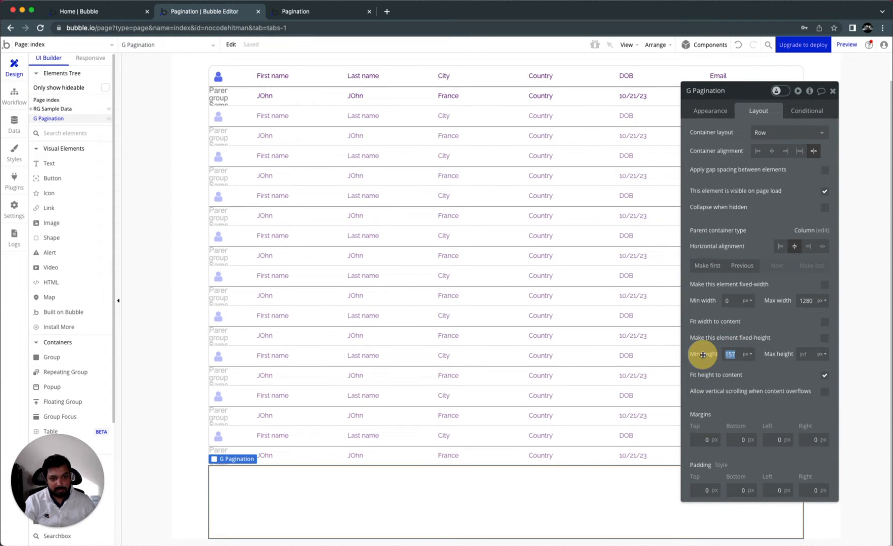
{"action": "type", "text": "50"}
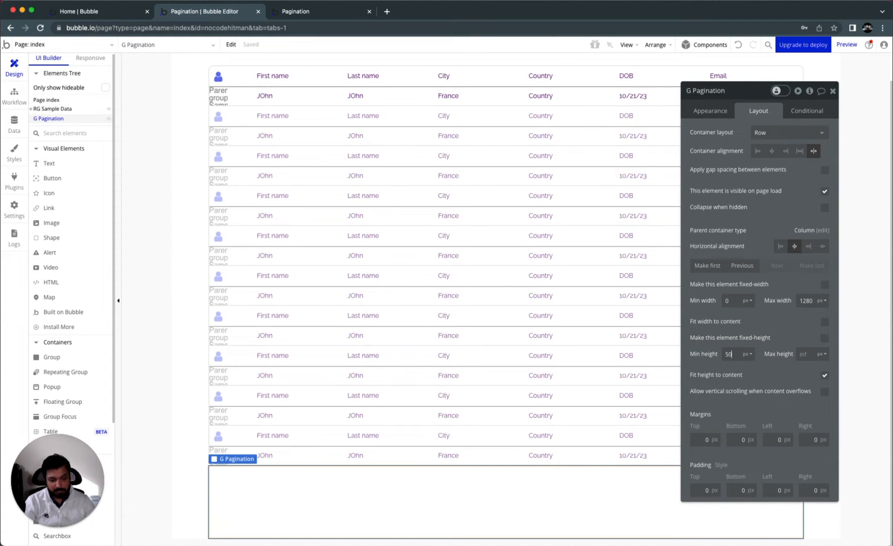
{"action": "left_click", "coordinate": [752, 315]}
Add a text element inside G Pagination with the content "Page".
{"action": "scroll", "coordinate": [69, 290], "scroll_direction": "down", "scroll_amount": 1}
{"action": "scroll", "coordinate": [58, 270], "scroll_direction": "up", "scroll_amount": 1}
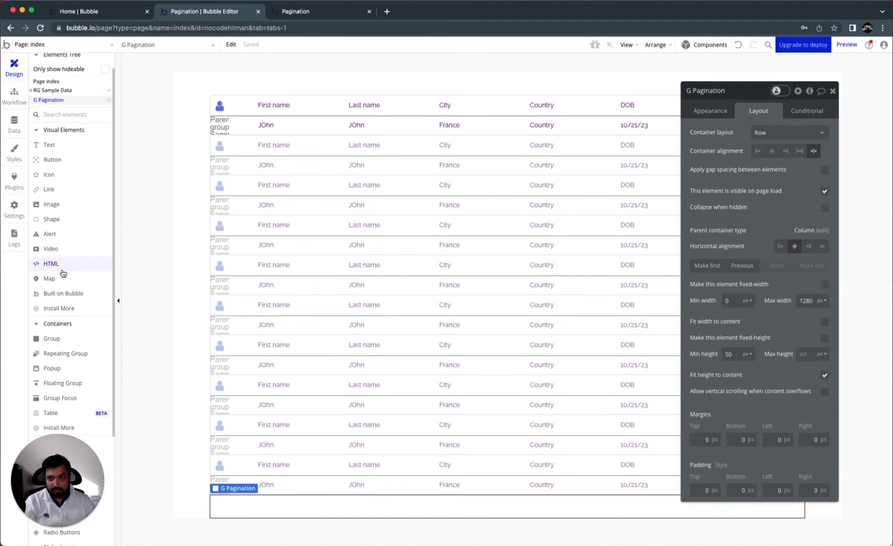
{"action": "left_click_drag", "start_coordinate": [51, 151], "coordinate": [284, 513]}
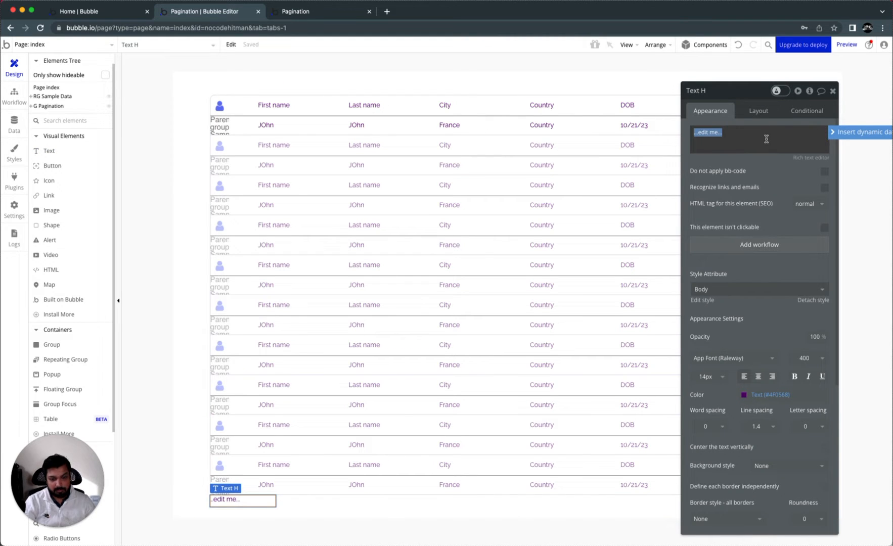
{"action": "type", "text": "Page"}
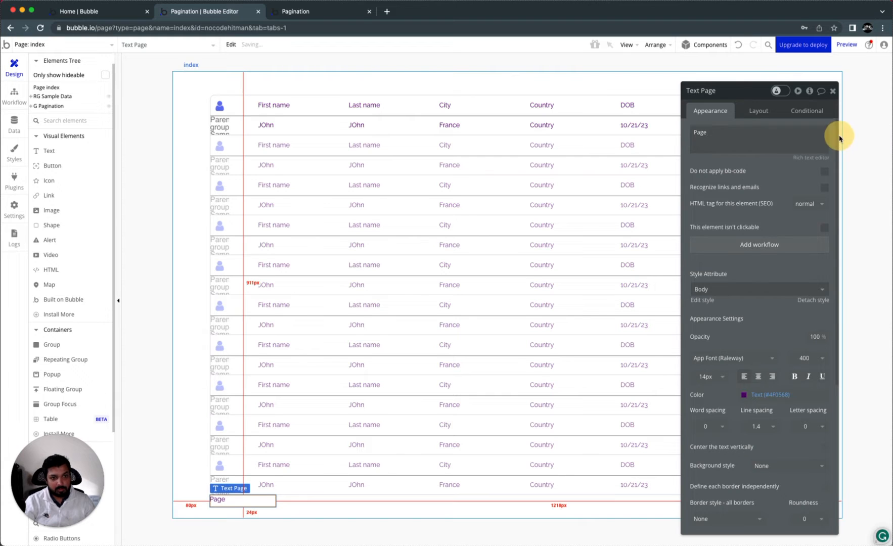
Insert RG Sample Data's page number as dynamic data after the word "Page".
{"action": "left_click", "coordinate": [835, 133]}
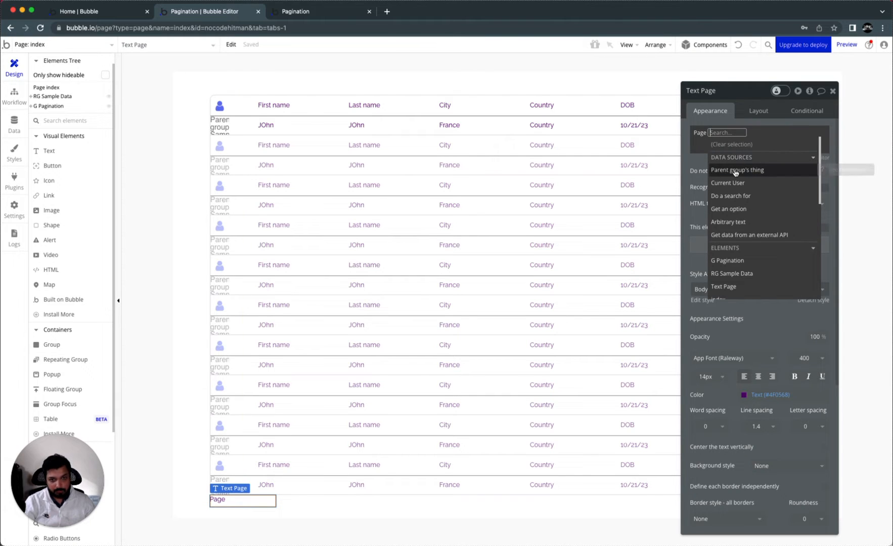
{"action": "left_click", "coordinate": [539, 250]}
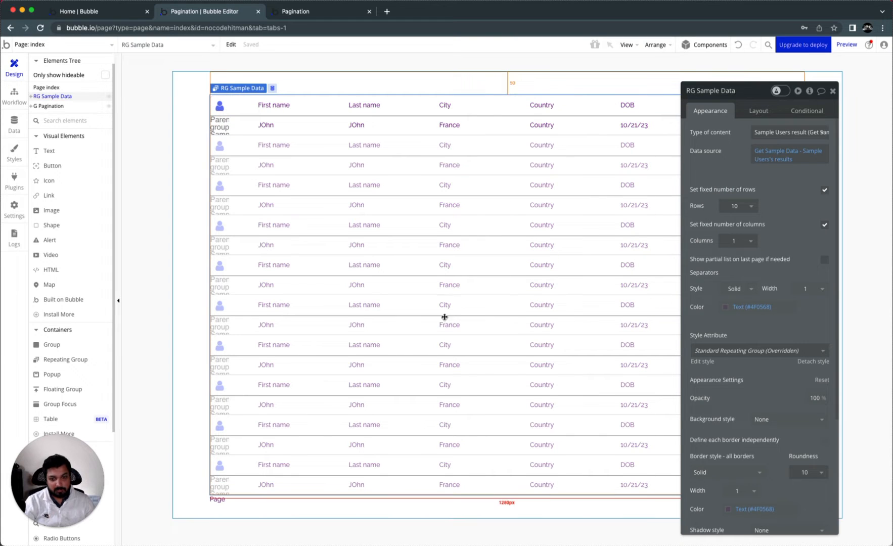
{"action": "left_click", "coordinate": [228, 502]}
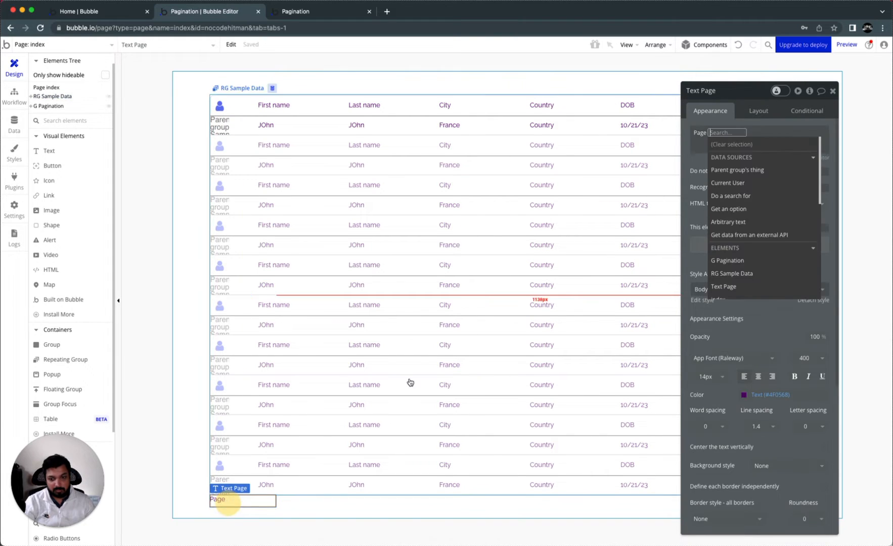
{"action": "type", "text": "rg"}
{"action": "left_click", "coordinate": [761, 157]}
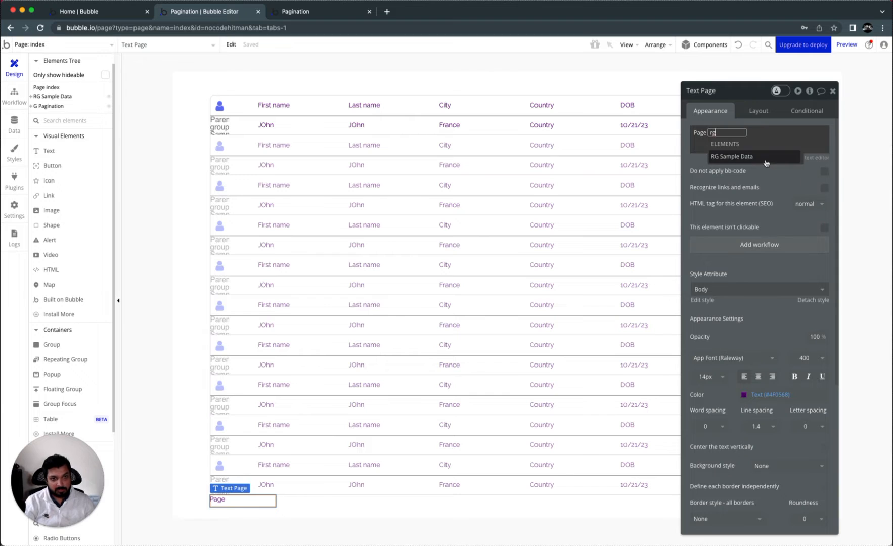
{"action": "left_click", "coordinate": [774, 182]}
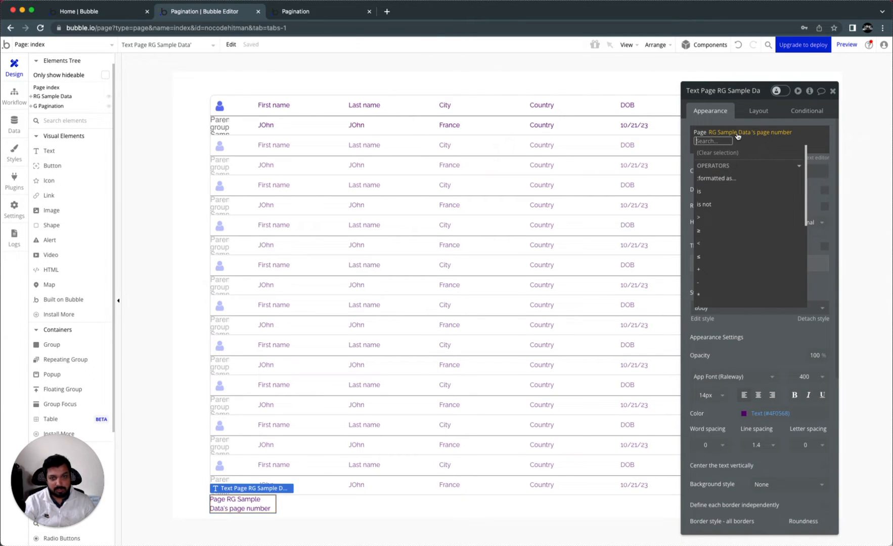
{"action": "left_click", "coordinate": [721, 109]}
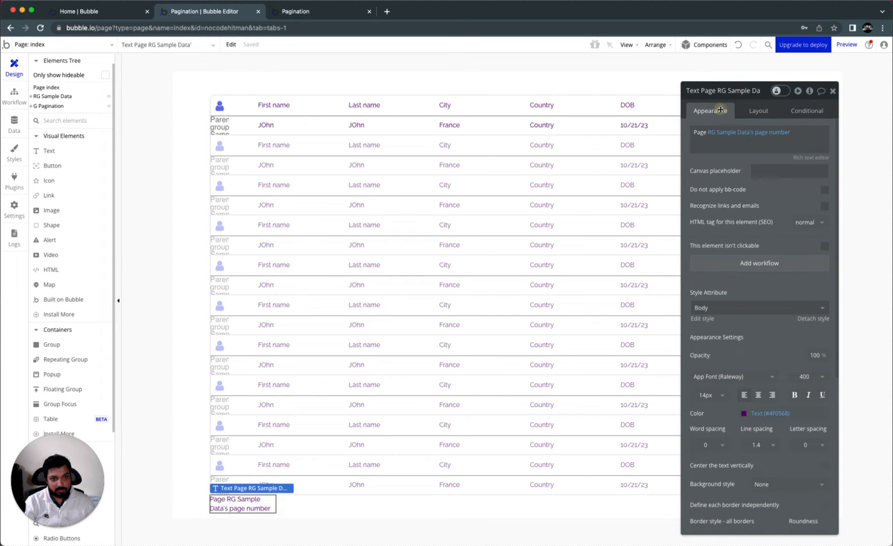
Append "of" and the count of RG Sample Data's List of Sample Users result as dynamic data after the page number.
{"action": "left_click", "coordinate": [818, 139]}
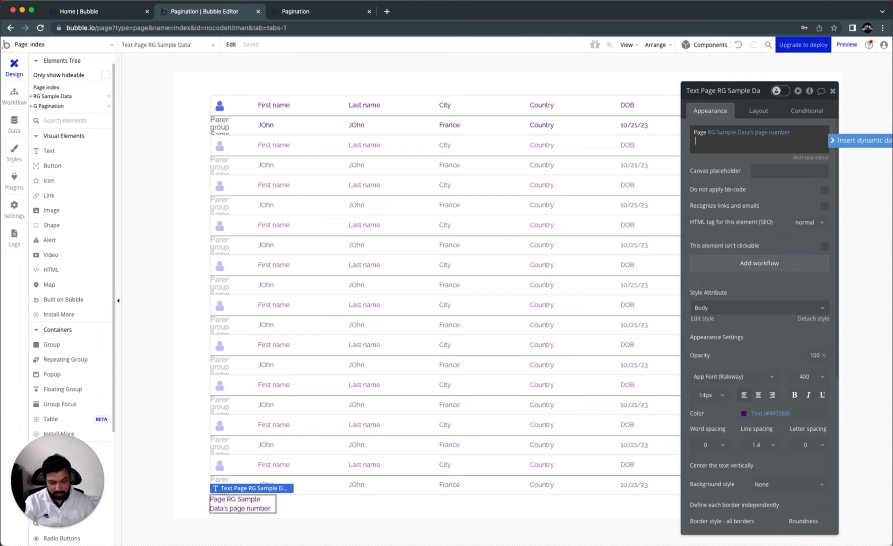
{"action": "left_click", "coordinate": [864, 141]}
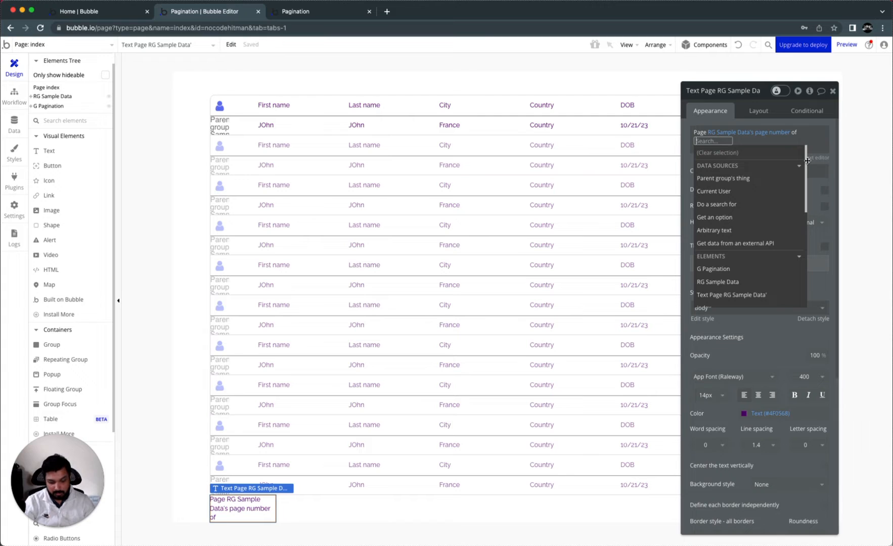
{"action": "type", "text": "rg"}
{"action": "left_click", "coordinate": [777, 165]}
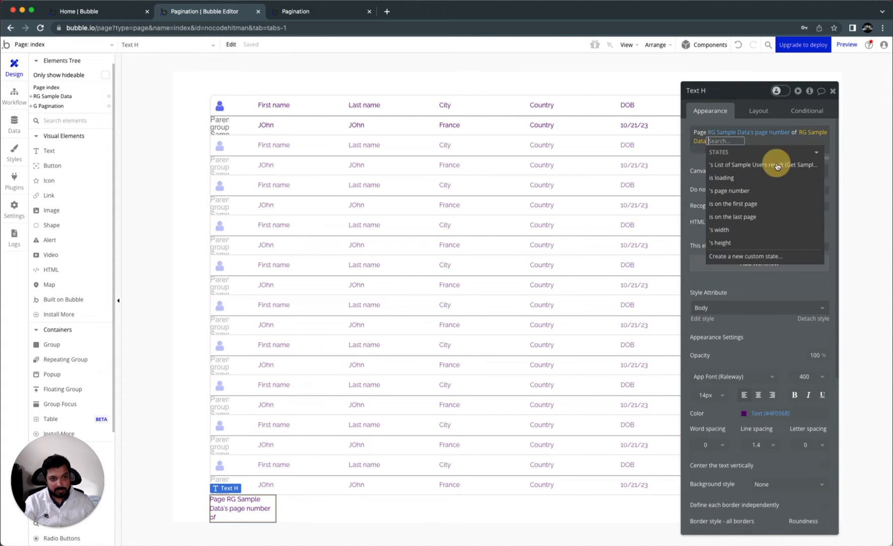
{"action": "left_click", "coordinate": [777, 166]}
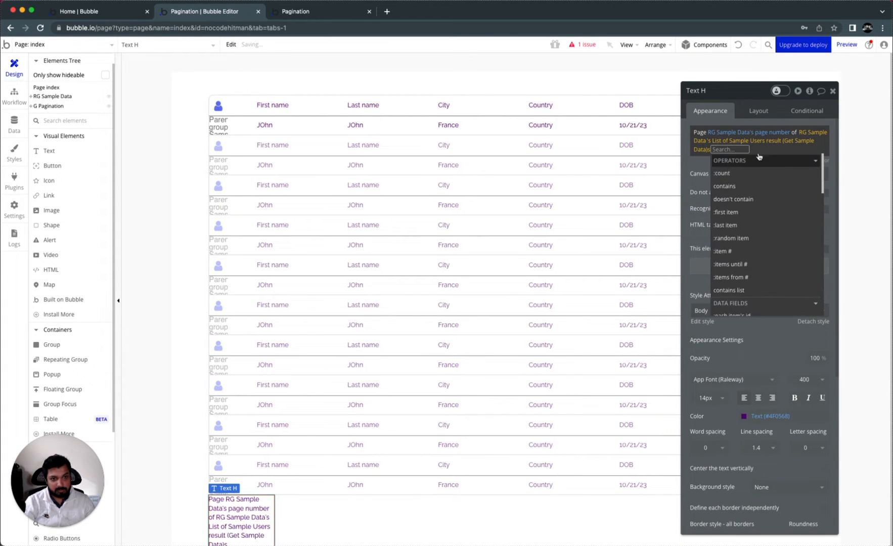
{"action": "left_click", "coordinate": [724, 174]}
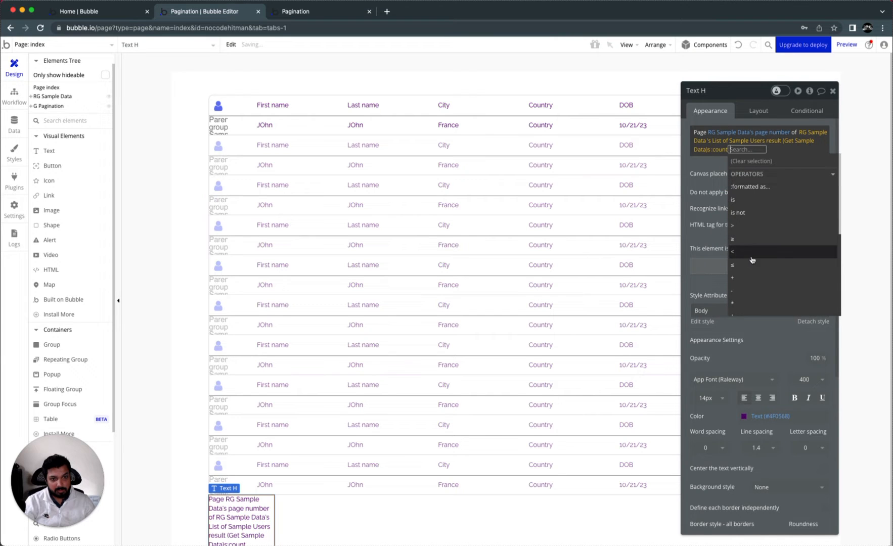
Divide the list count in the page text by 10, matching the row setting of RG Sample Data.
{"action": "scroll", "coordinate": [751, 309], "scroll_direction": "down", "scroll_amount": 1}
{"action": "left_click", "coordinate": [754, 308]}
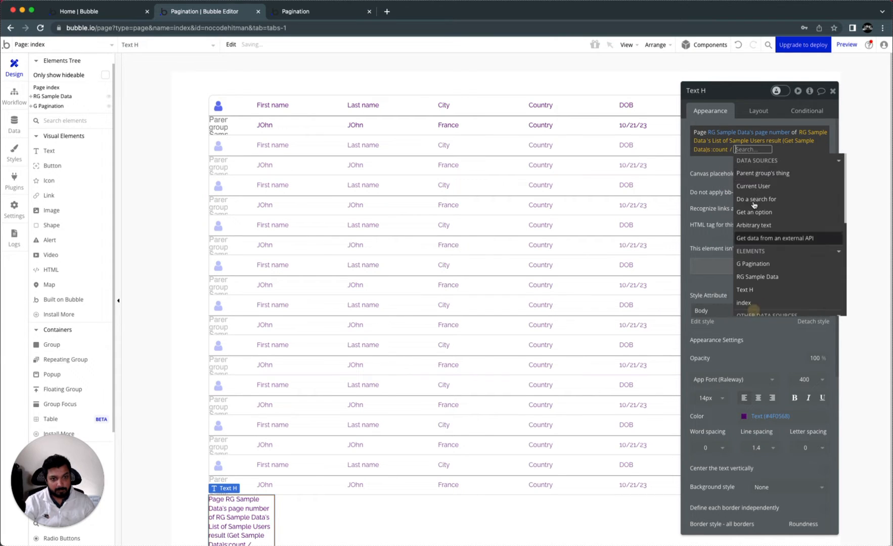
{"action": "left_click", "coordinate": [526, 239]}
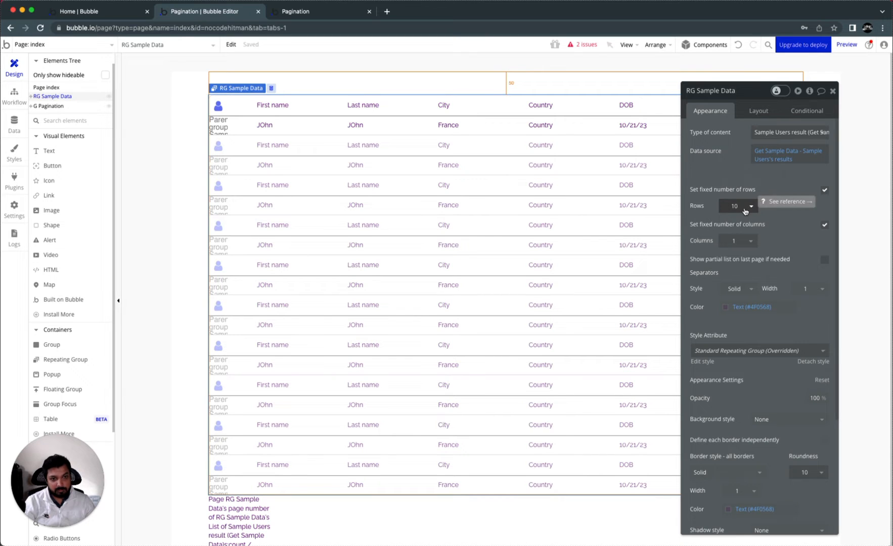
{"action": "left_click", "coordinate": [234, 531]}
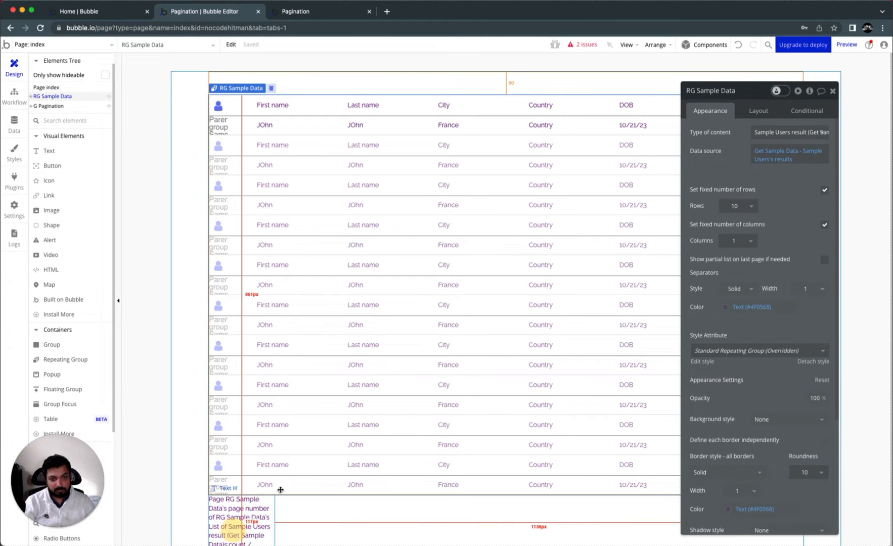
{"action": "type", "text": "10"}
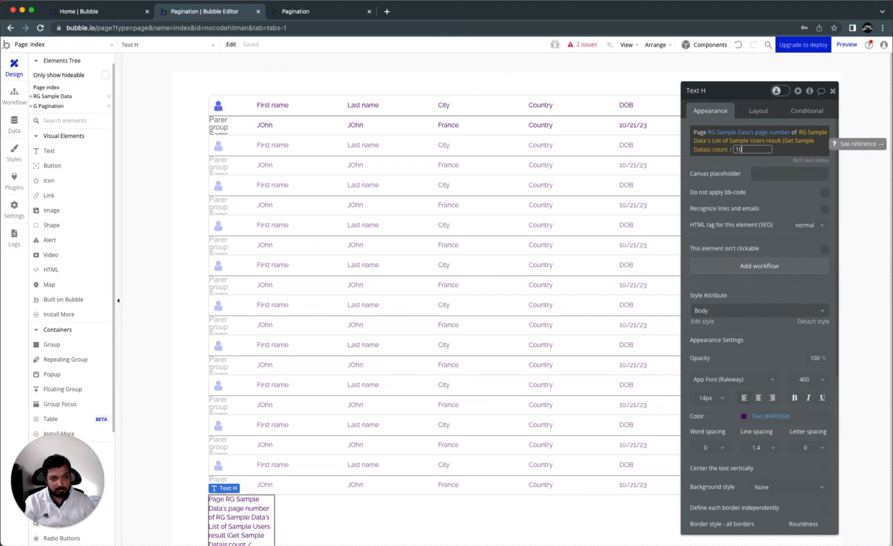
{"action": "key", "text": "Return"}
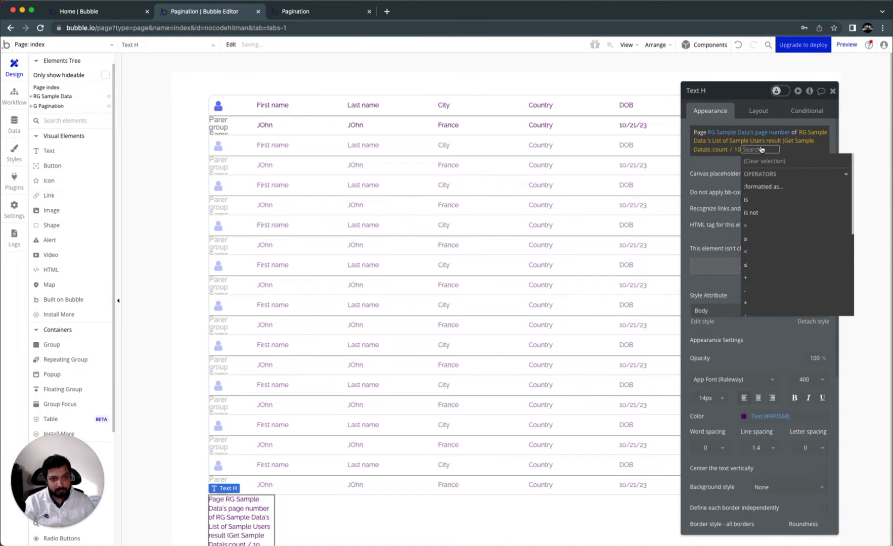
Round the division result up with the :ceiling operator and close the dynamic expression.
{"action": "type", "text": "ci"}
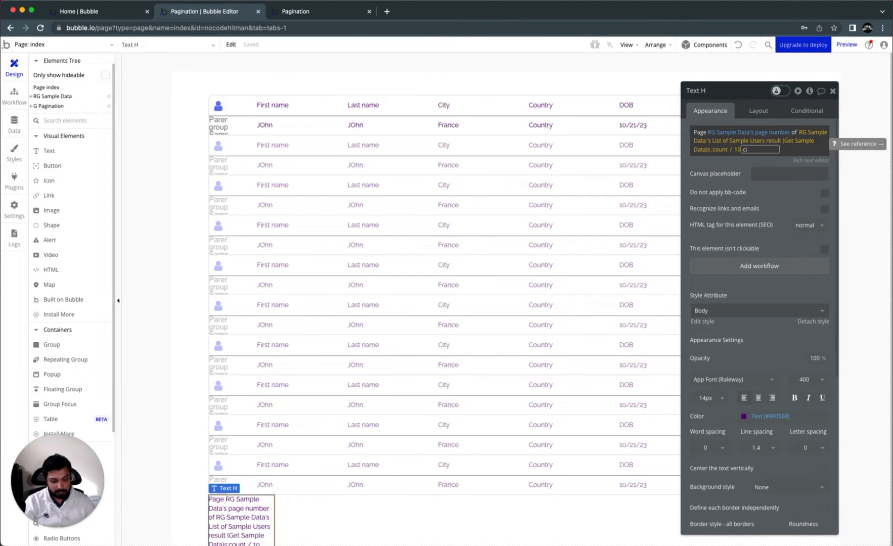
{"action": "key", "text": "BackSpace"}
{"action": "type", "text": "e"}
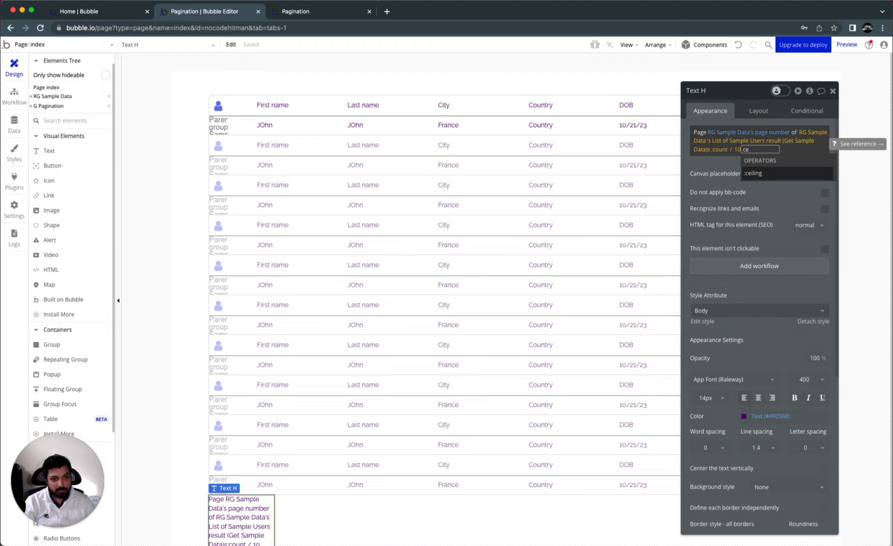
{"action": "left_click", "coordinate": [768, 173]}
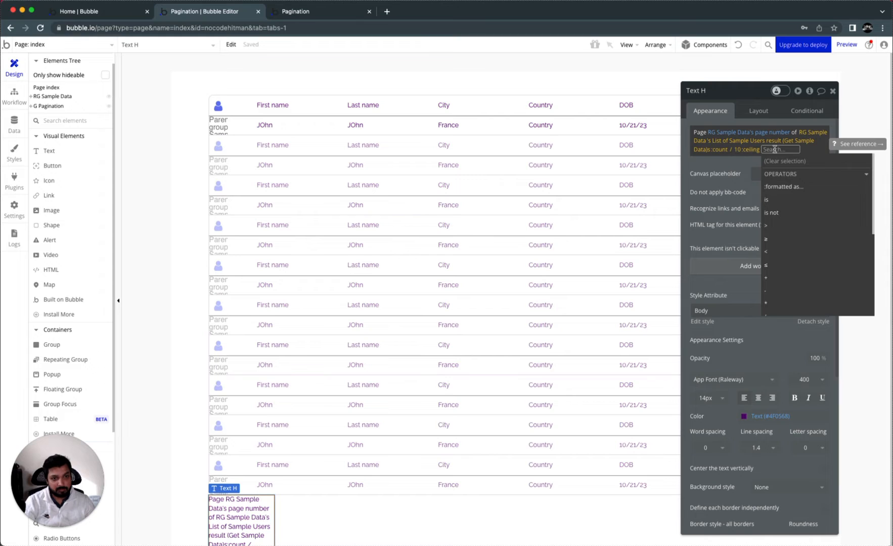
{"action": "left_click", "coordinate": [736, 152]}
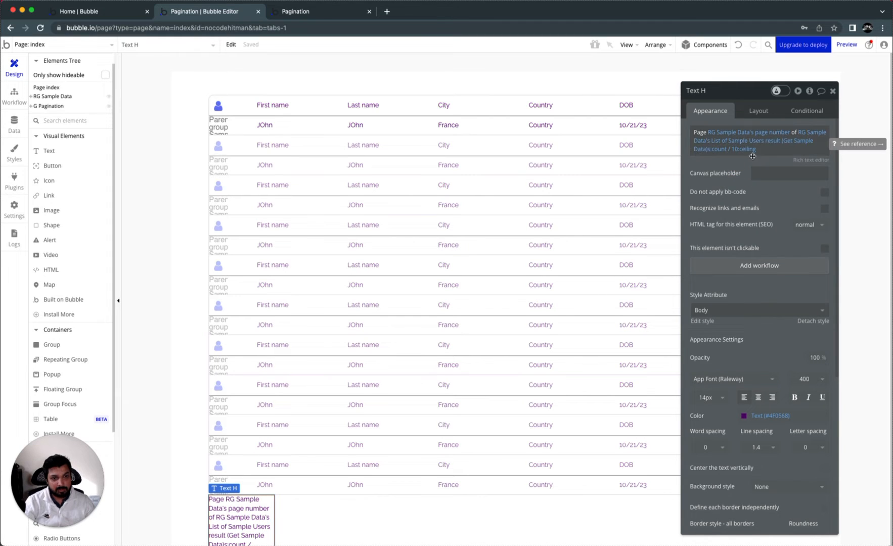
End the page text with the word "pages" and set its canvas placeholder to "Page 1 of 10 pages".
{"action": "key", "text": "Return"}
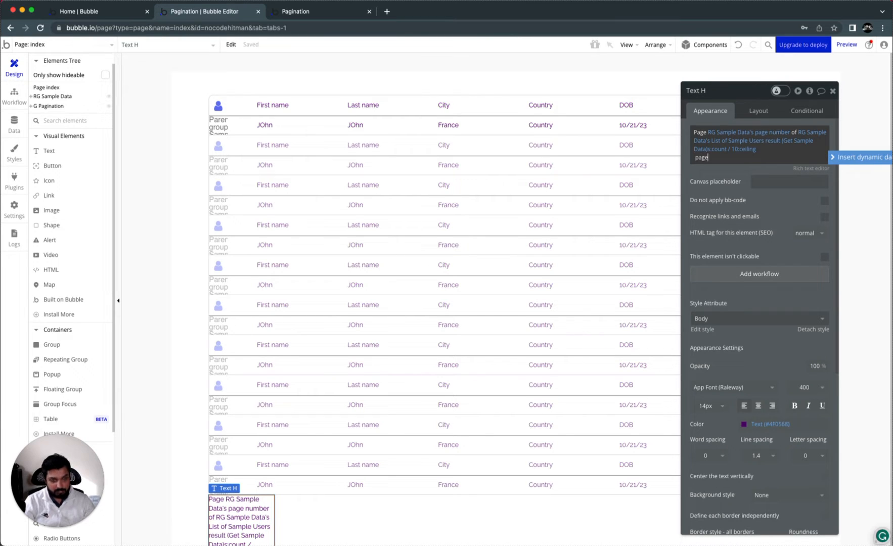
{"action": "left_click", "coordinate": [767, 183]}
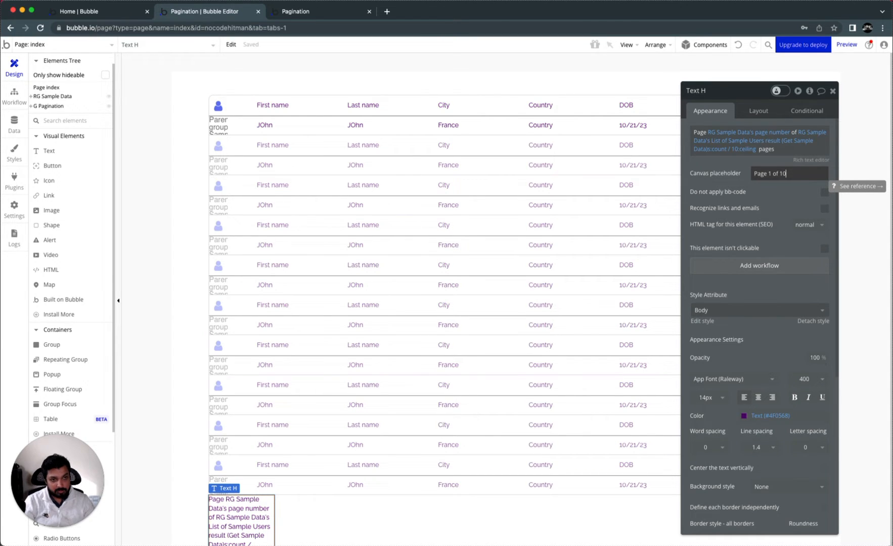
{"action": "type", "text": "Page 1 of 10 pages"}
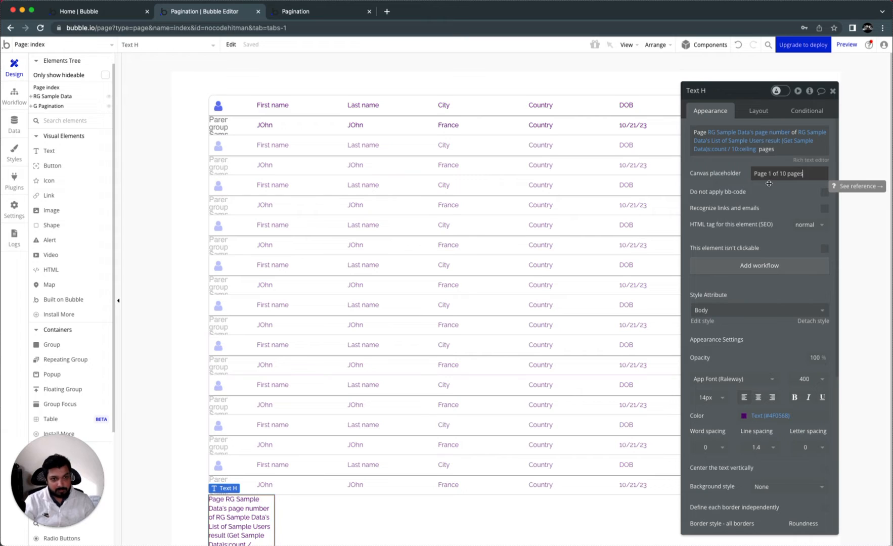
{"action": "scroll", "coordinate": [804, 201], "scroll_direction": "down", "scroll_amount": 1}
Remove the page text's fixed width, set its minimum width to 0 px, fit its width to content and center it vertically.
{"action": "left_click", "coordinate": [758, 110]}
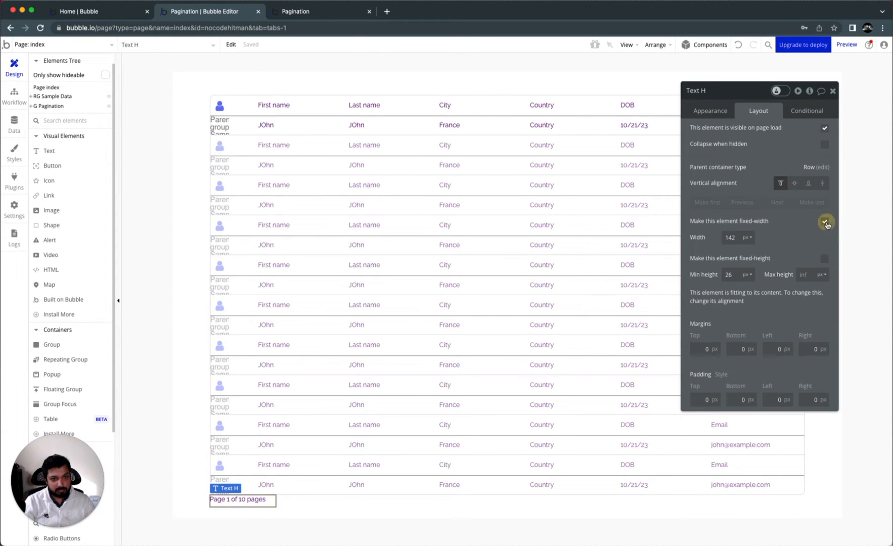
{"action": "left_click", "coordinate": [825, 222]}
{"action": "left_click", "coordinate": [738, 238]}
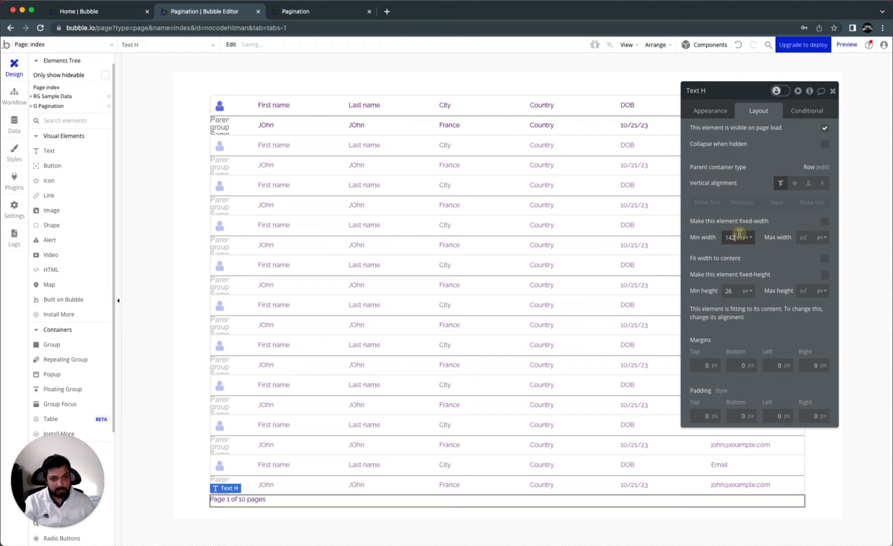
{"action": "left_click", "coordinate": [825, 259]}
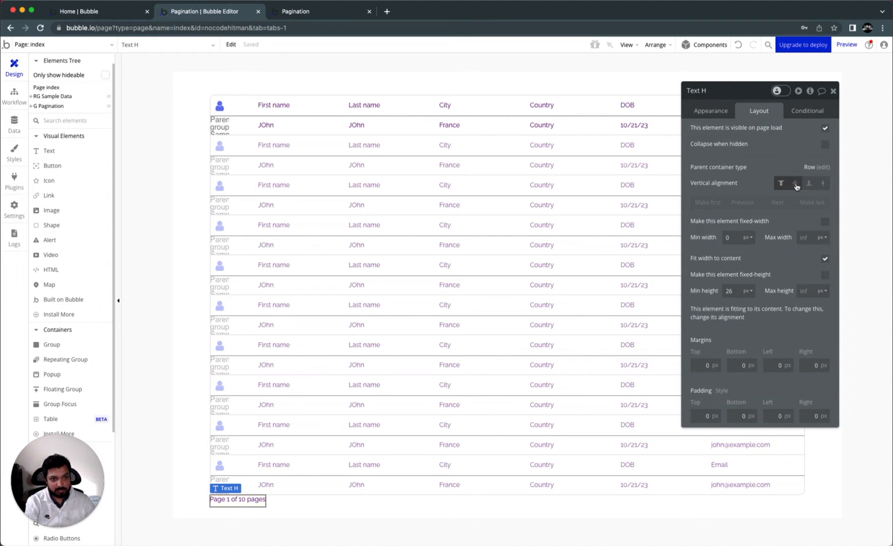
{"action": "left_click", "coordinate": [796, 185]}
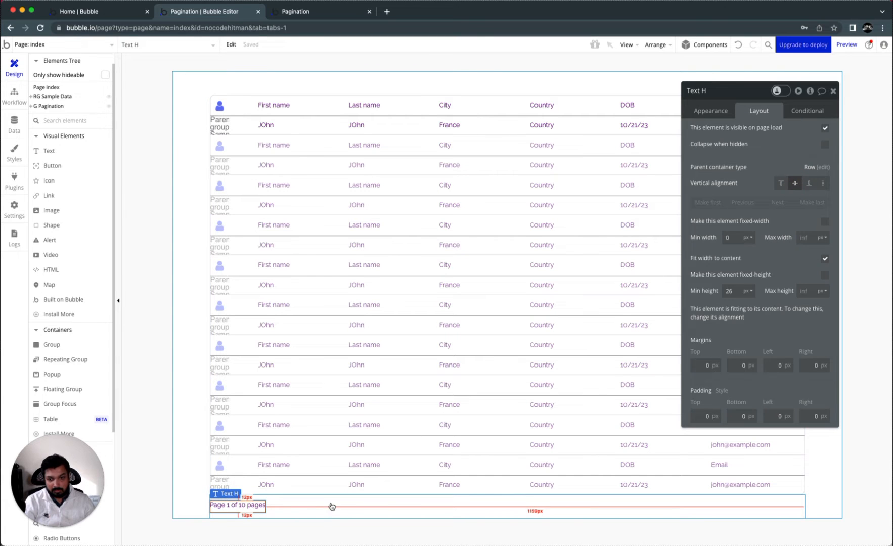
Add a second text element inside G Pagination with the content "[fa]angle-double-left[/fa]".
{"action": "left_click", "coordinate": [332, 506]}
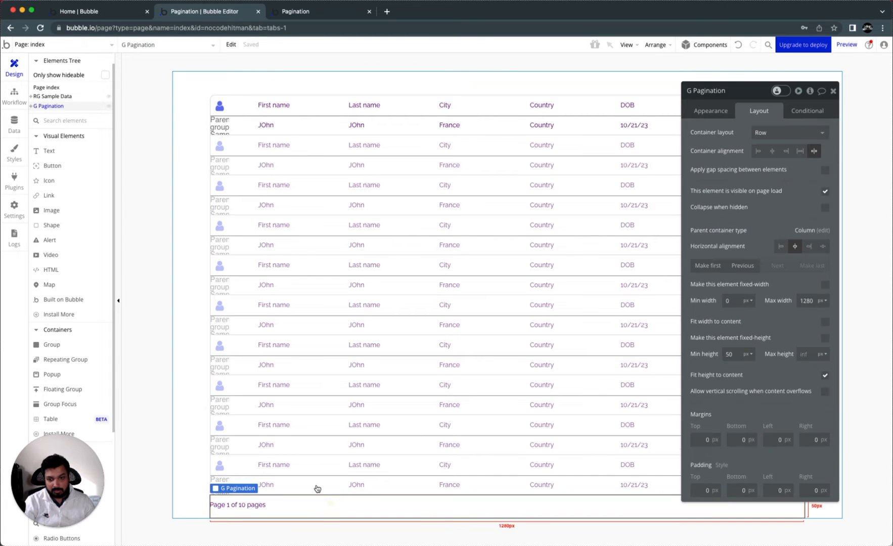
{"action": "left_click", "coordinate": [49, 151]}
{"action": "left_click_drag", "start_coordinate": [411, 503], "coordinate": [423, 518]}
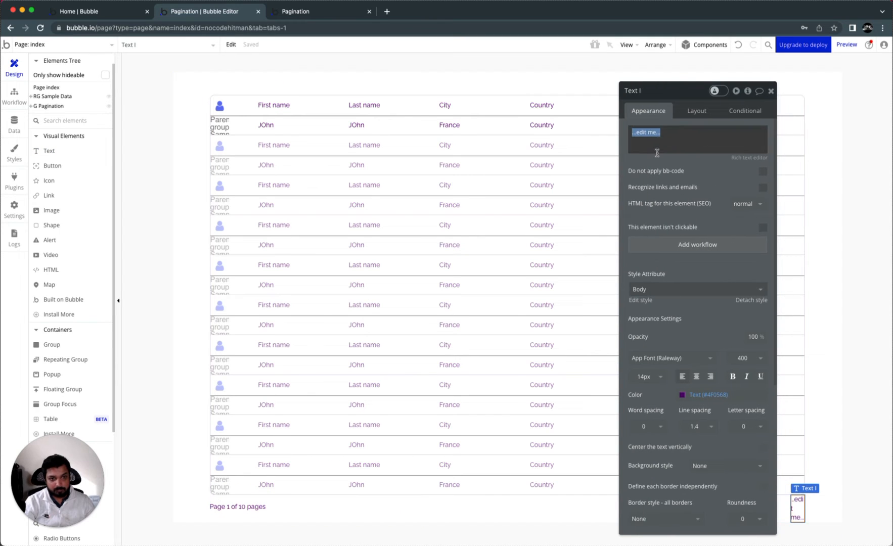
{"action": "key", "text": "BackSpace"}
{"action": "type", "text": "[fa]angle-double-"}
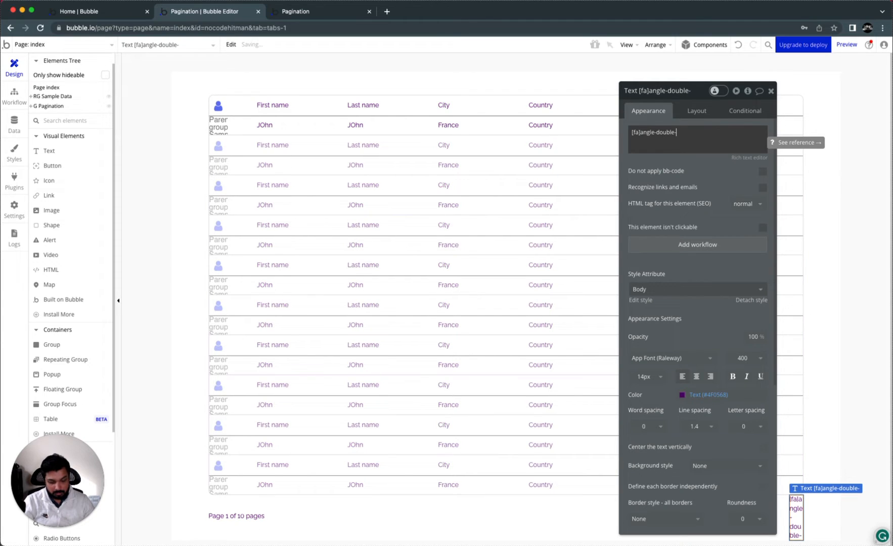
{"action": "type", "text": "[/fa"}
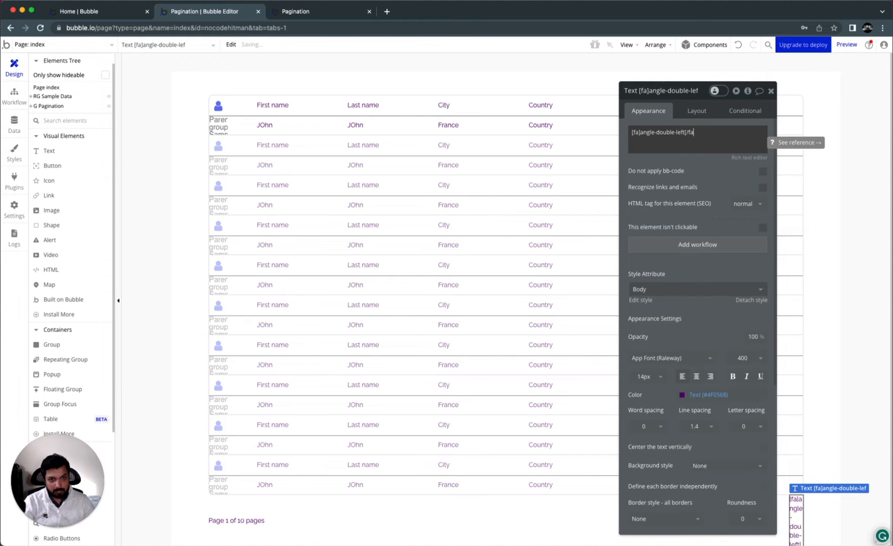
{"action": "left_click", "coordinate": [668, 164]}
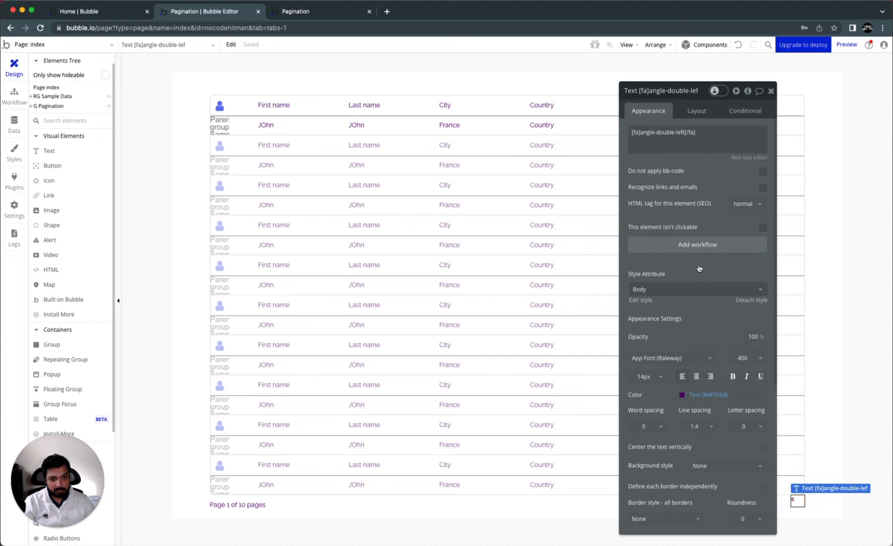
Set the double-left arrow text's font size to 18 px and give it a fixed height of 30 px.
{"action": "left_click", "coordinate": [644, 376]}
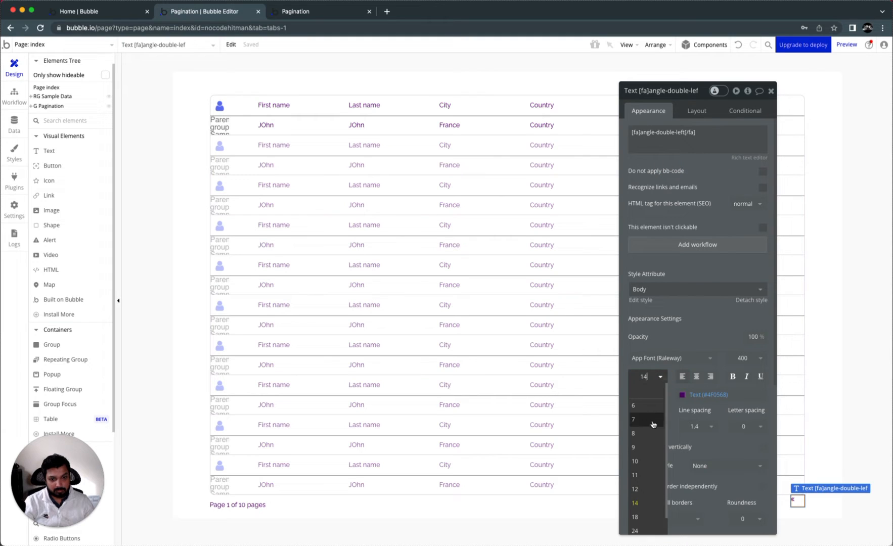
{"action": "left_click", "coordinate": [636, 517]}
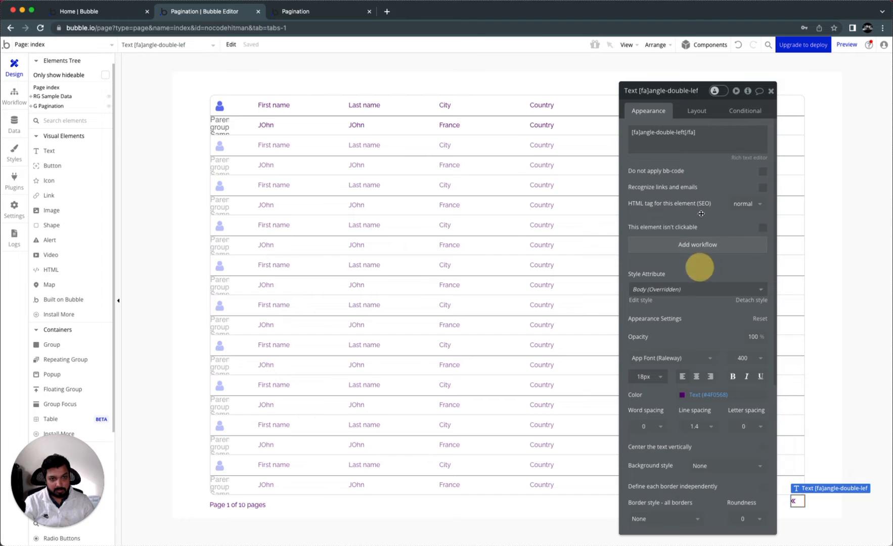
{"action": "left_click", "coordinate": [696, 110]}
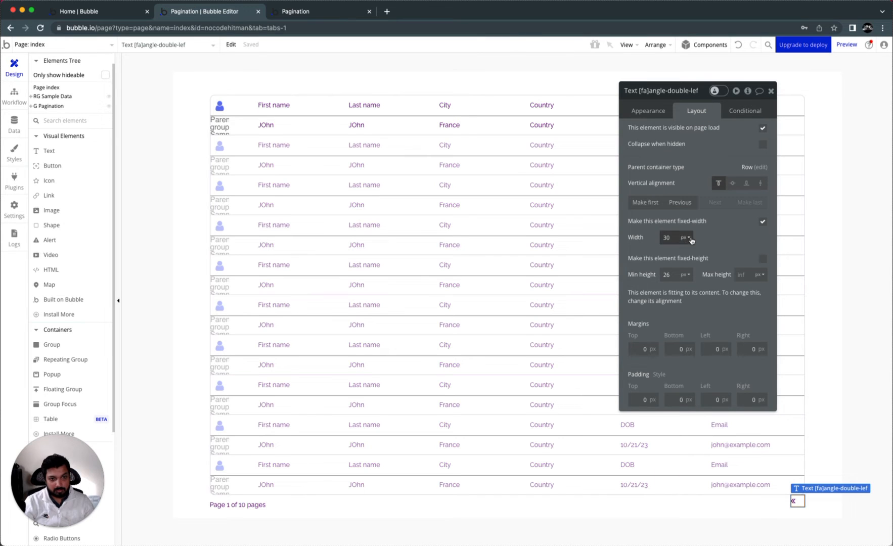
{"action": "left_click", "coordinate": [664, 275]}
{"action": "type", "text": "30"}
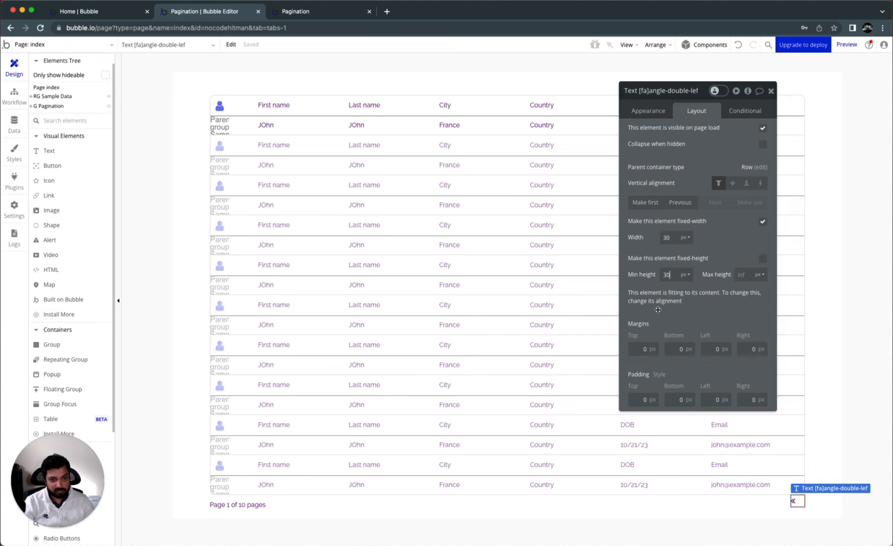
{"action": "left_click", "coordinate": [764, 259]}
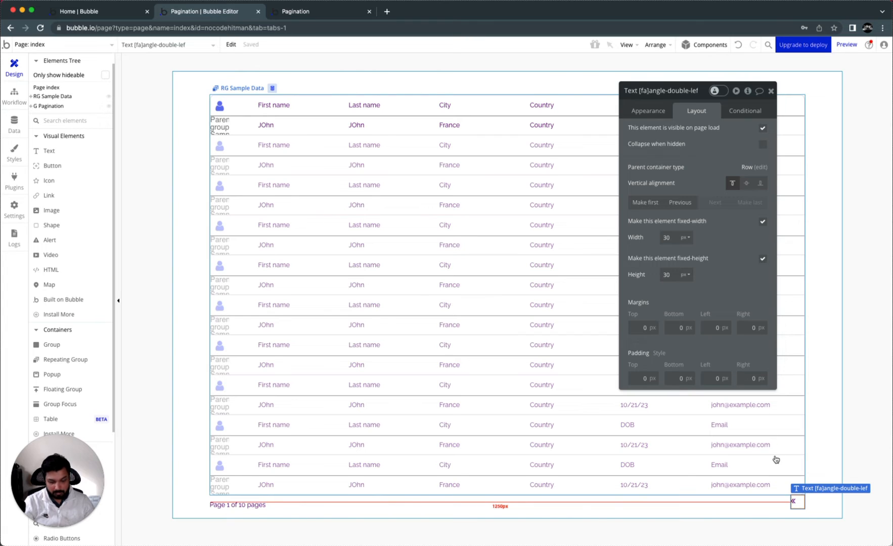
Duplicate the double-left arrow text inside G Pagination to make four arrows, and select the first and last ones.
{"action": "key", "text": "super+d"}
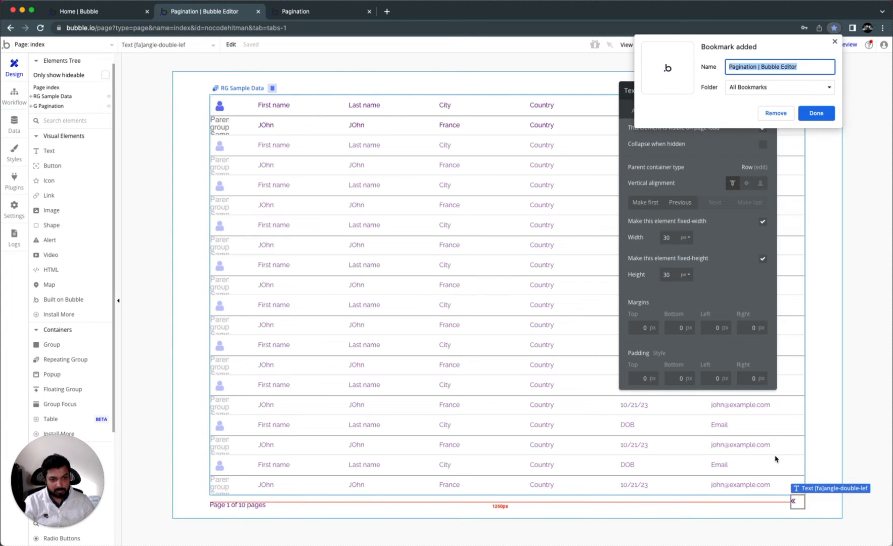
{"action": "left_click", "coordinate": [776, 113]}
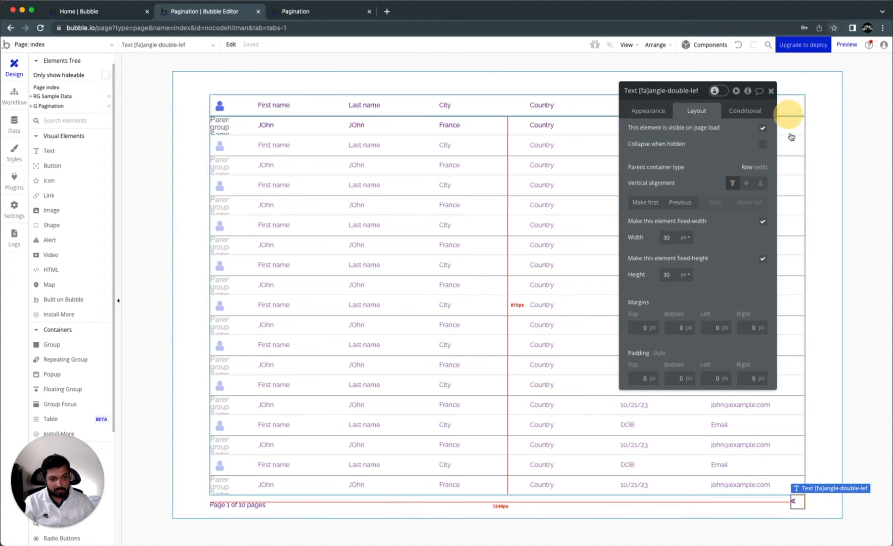
{"action": "left_click", "coordinate": [794, 503]}
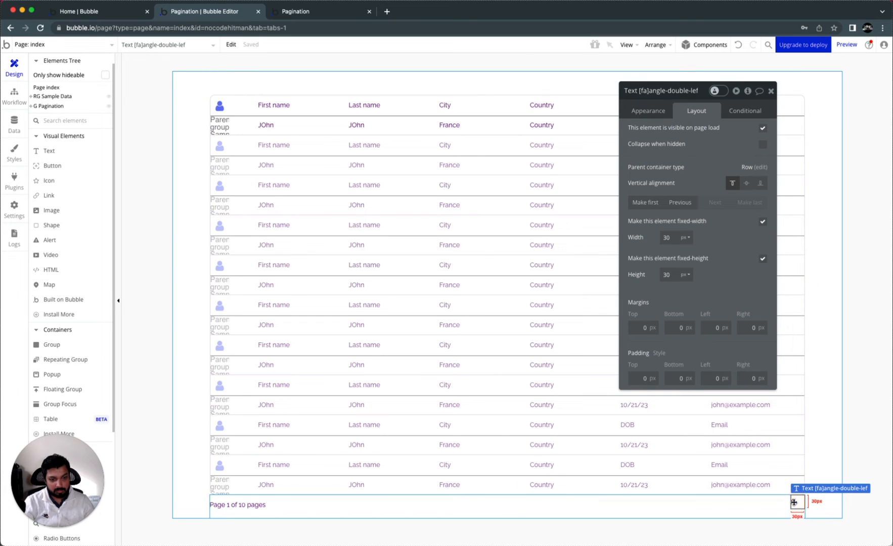
{"action": "left_click_drag", "start_coordinate": [794, 502], "coordinate": [389, 501]}
{"action": "left_click", "coordinate": [389, 501], "text": "shift"}
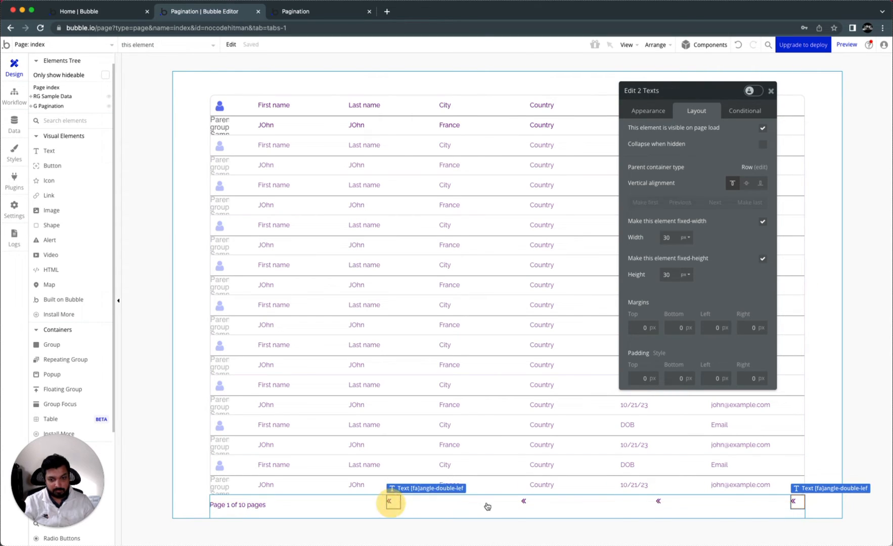
Group all four arrow texts inside G Pagination into one container and set its layout to Row.
{"action": "left_click", "coordinate": [523, 501], "text": "shift"}
{"action": "left_click", "coordinate": [660, 502], "text": "shift"}
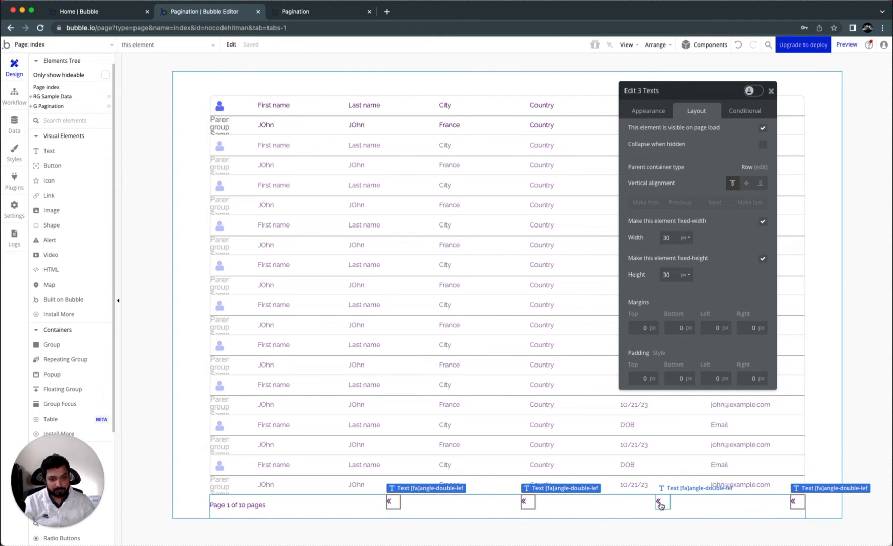
{"action": "key", "text": "super+g"}
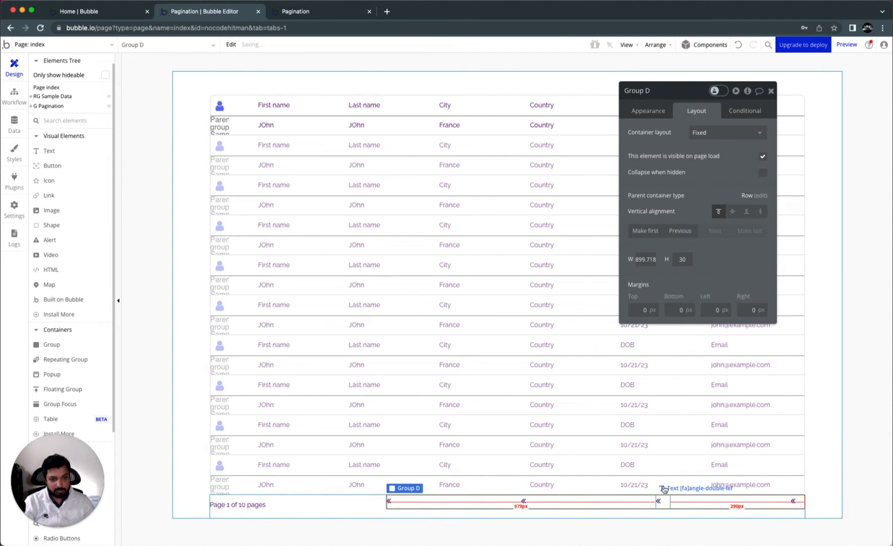
{"action": "left_click", "coordinate": [721, 134]}
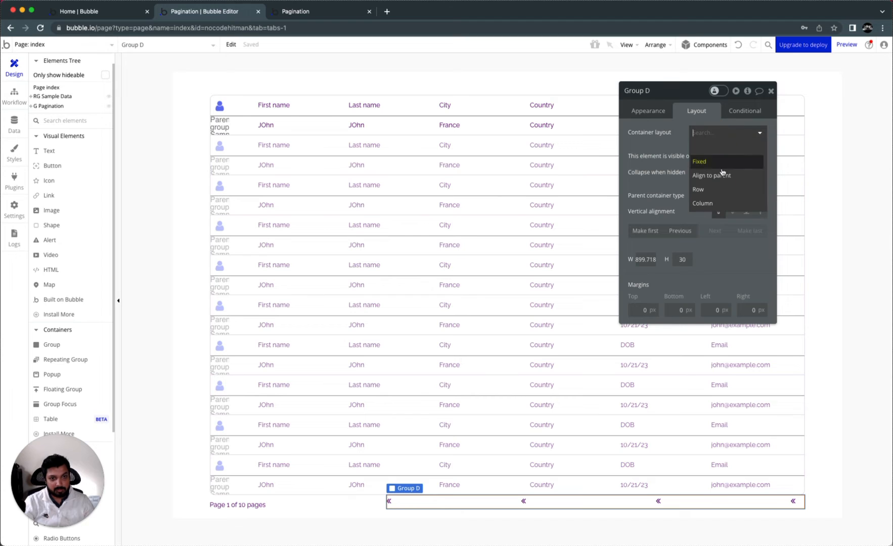
{"action": "left_click", "coordinate": [724, 195]}
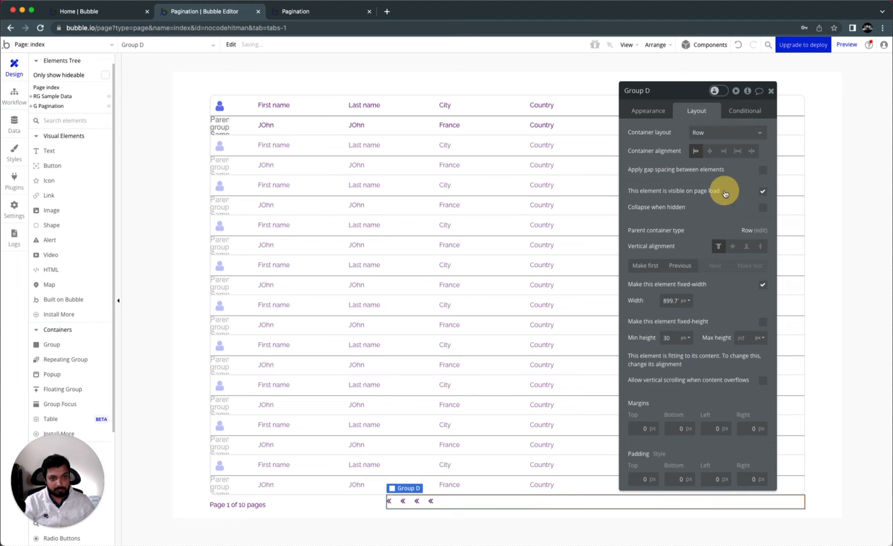
Remove the arrow group's fixed width and set its minimum width to 0 px.
{"action": "left_click", "coordinate": [762, 285]}
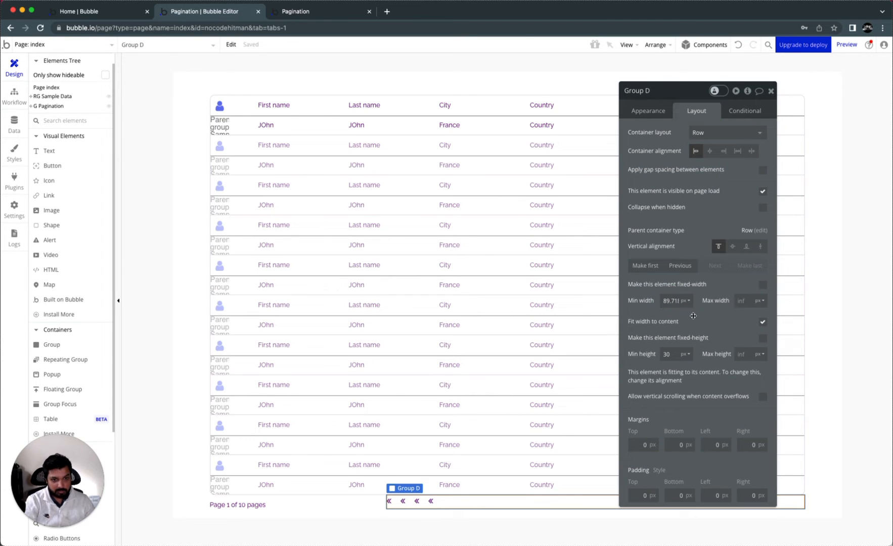
{"action": "double_click", "coordinate": [667, 302]}
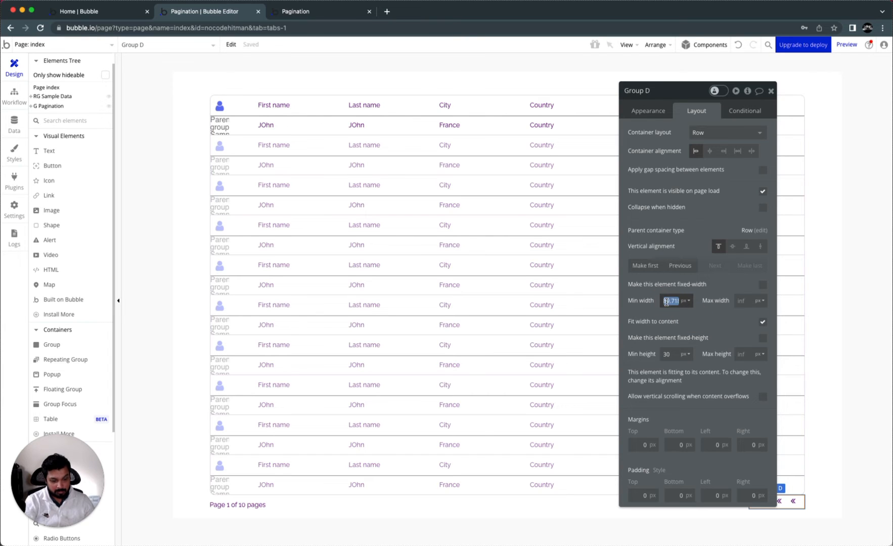
{"action": "type", "text": "0"}
{"action": "left_click", "coordinate": [714, 315]}
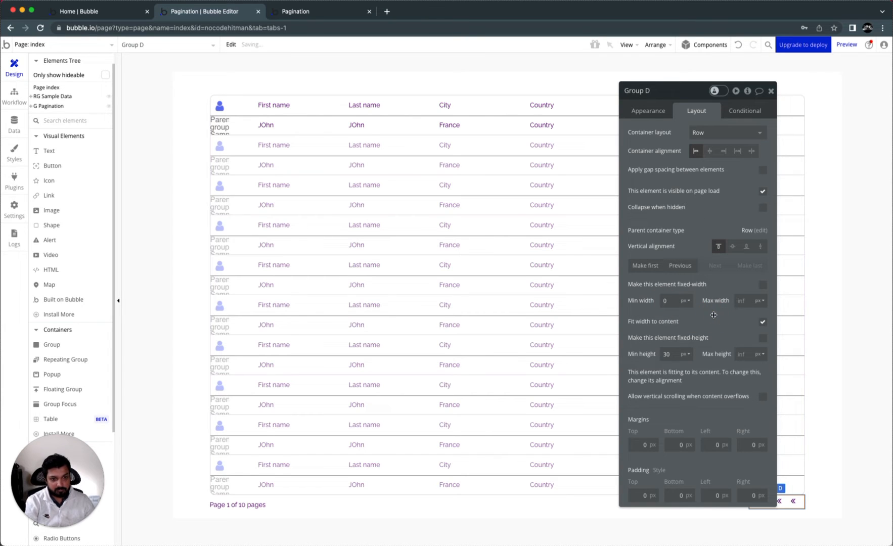
Apply gap spacing between the arrow group's elements with a column gap of 20 px.
{"action": "left_click", "coordinate": [763, 170]}
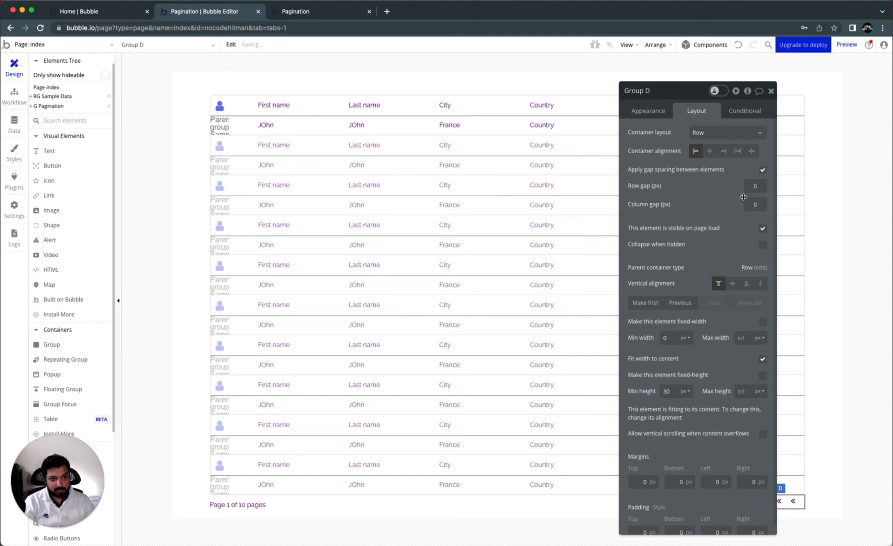
{"action": "left_click", "coordinate": [755, 204]}
{"action": "type", "text": "20"}
{"action": "left_click", "coordinate": [719, 213]}
{"action": "left_click_drag", "start_coordinate": [707, 197], "coordinate": [598, 191]}
Change the second arrow text's content to "[fa]angle-left[/fa]".
{"action": "left_click", "coordinate": [753, 505]}
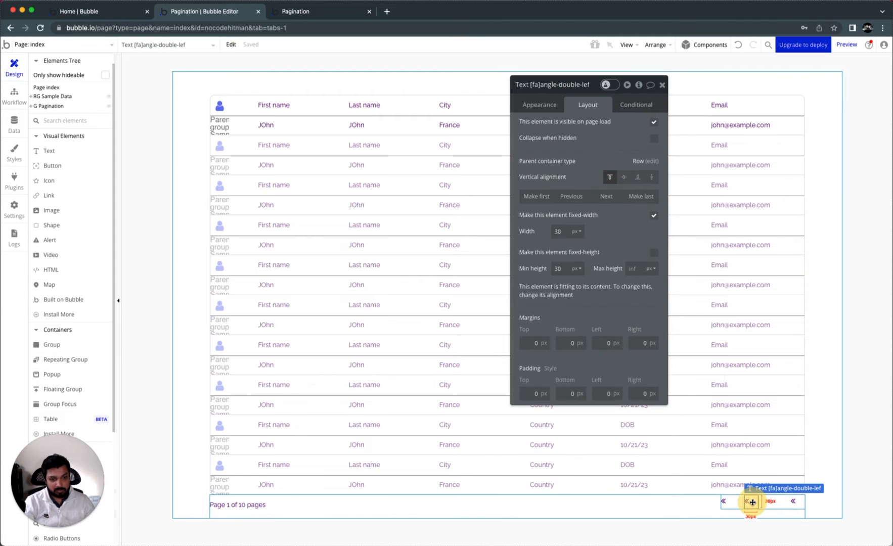
{"action": "left_click", "coordinate": [550, 110]}
{"action": "left_click", "coordinate": [572, 127]}
{"action": "left_click", "coordinate": [567, 126]}
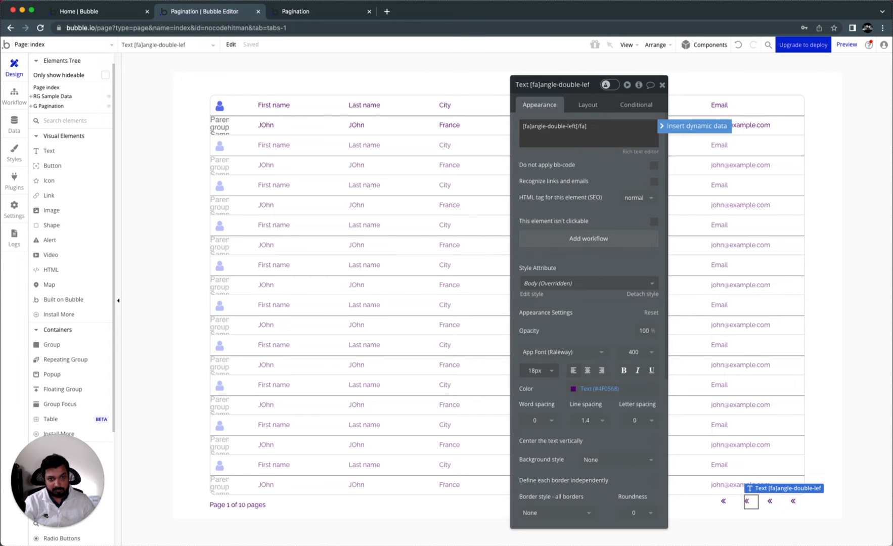
{"action": "key", "text": "BackSpace"}
{"action": "key", "text": "BackSpace"}
{"action": "key", "text": "BackSpace"}
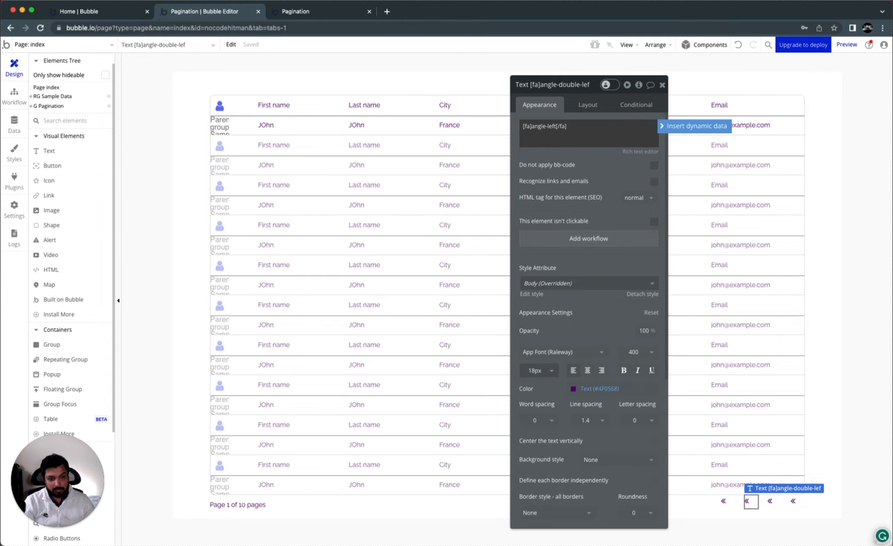
Change the third arrow text's content to "[fa]angle-right[/fa]".
{"action": "left_click", "coordinate": [770, 502]}
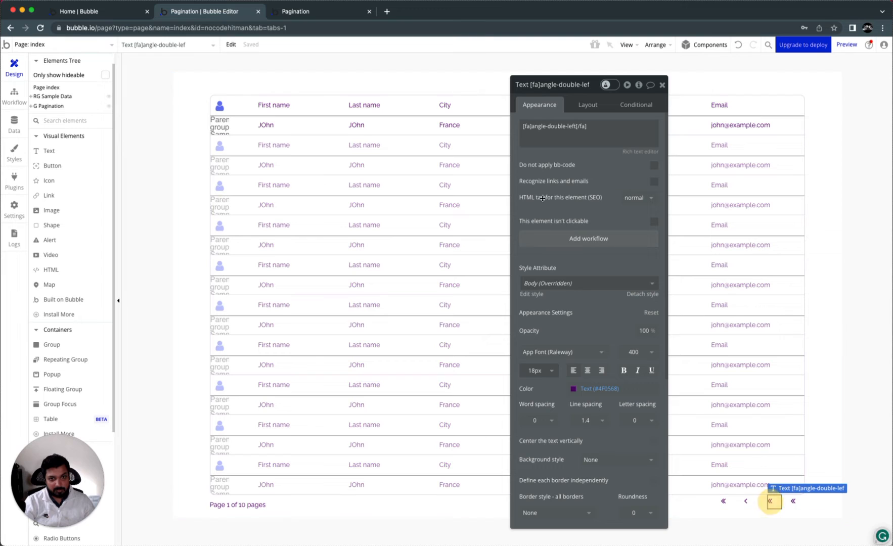
{"action": "left_click", "coordinate": [575, 130]}
{"action": "left_click", "coordinate": [551, 127]}
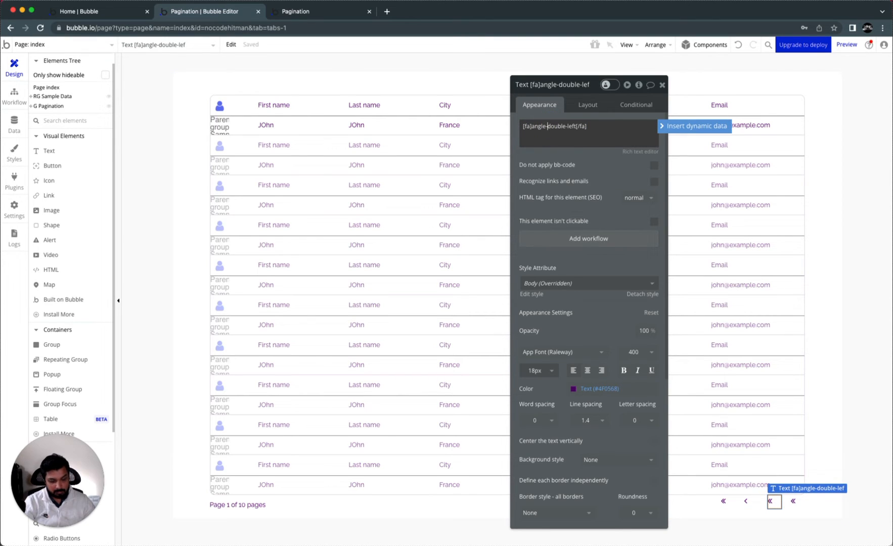
{"action": "key", "text": "Delete"}
{"action": "key", "text": "Delete"}
{"action": "key", "text": "Delete"}
{"action": "key", "text": "Delete"}
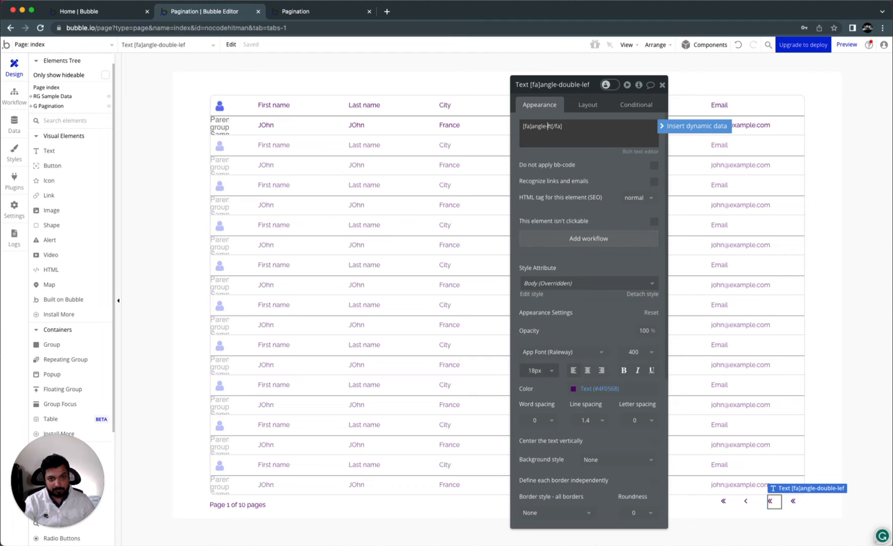
{"action": "type", "text": "right"}
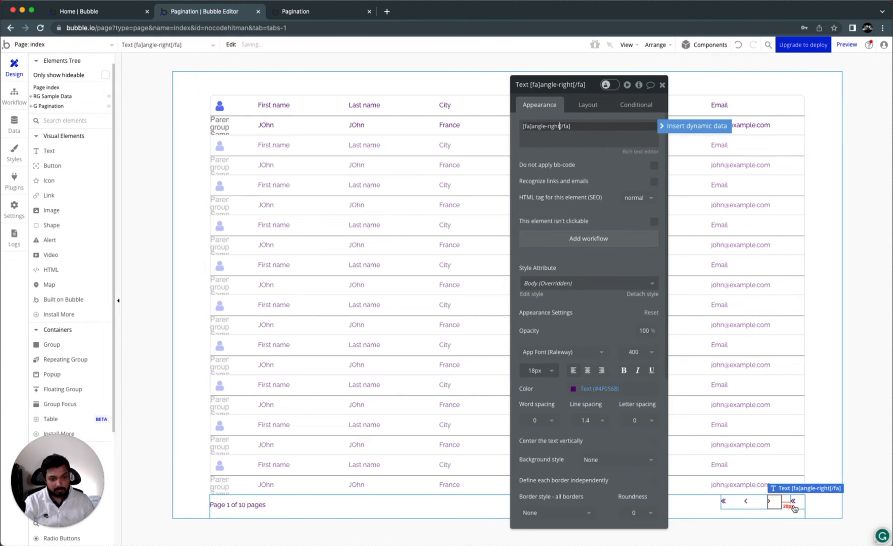
Change the fourth arrow text's content to "[fa]angle-double-right[/fa]".
{"action": "left_click", "coordinate": [794, 501]}
{"action": "left_click", "coordinate": [569, 127]}
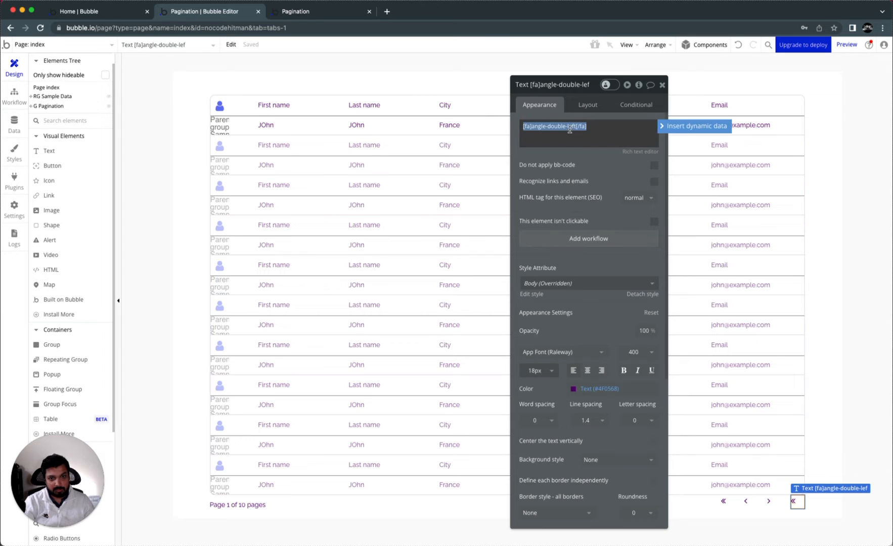
{"action": "left_click", "coordinate": [569, 127]}
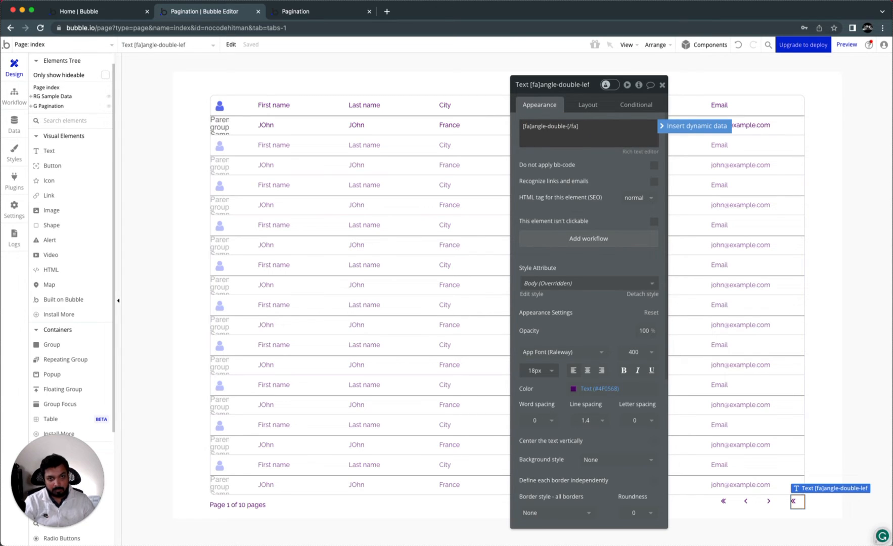
{"action": "type", "text": "right"}
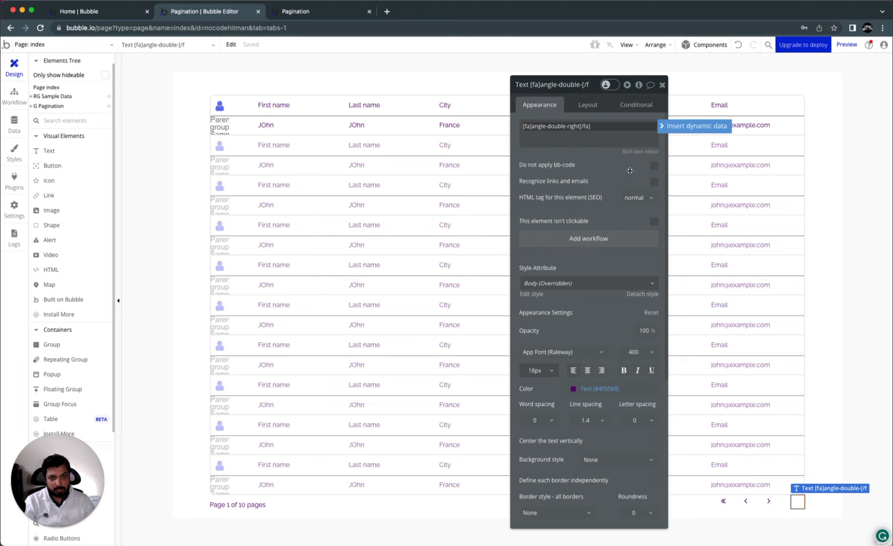
{"action": "left_click", "coordinate": [601, 163]}
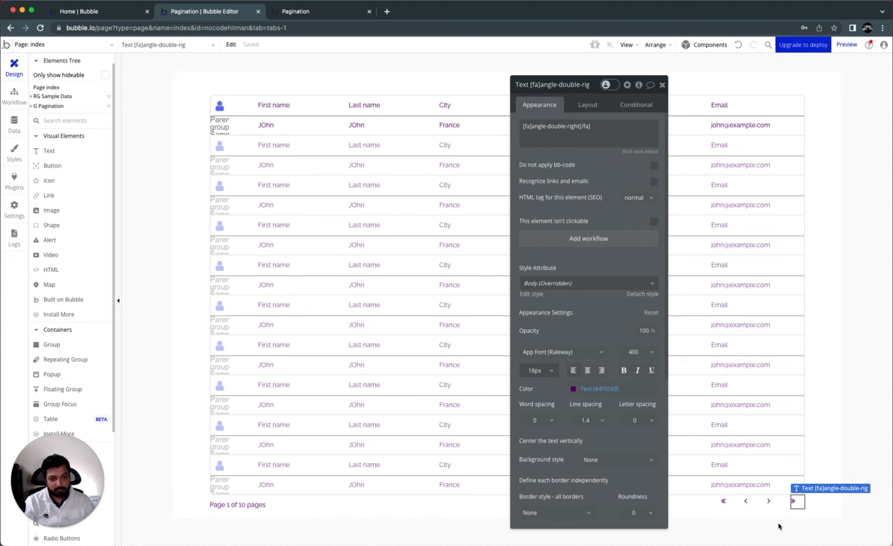
Center the arrow group vertically within G Pagination.
{"action": "left_click", "coordinate": [742, 502]}
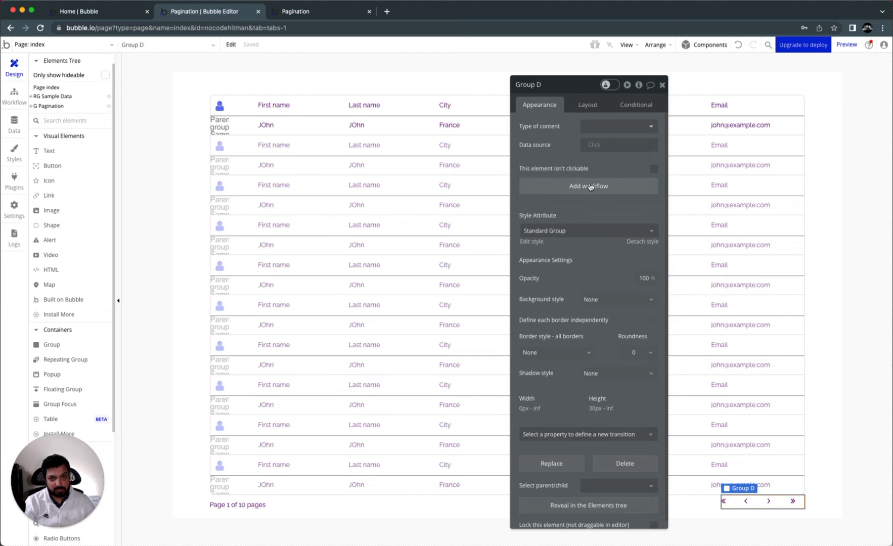
{"action": "left_click", "coordinate": [589, 107]}
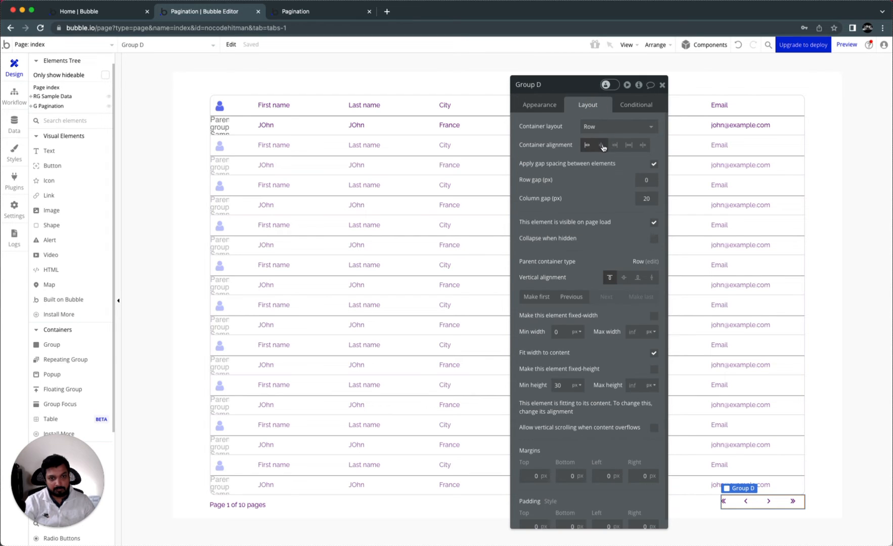
{"action": "left_click", "coordinate": [624, 277]}
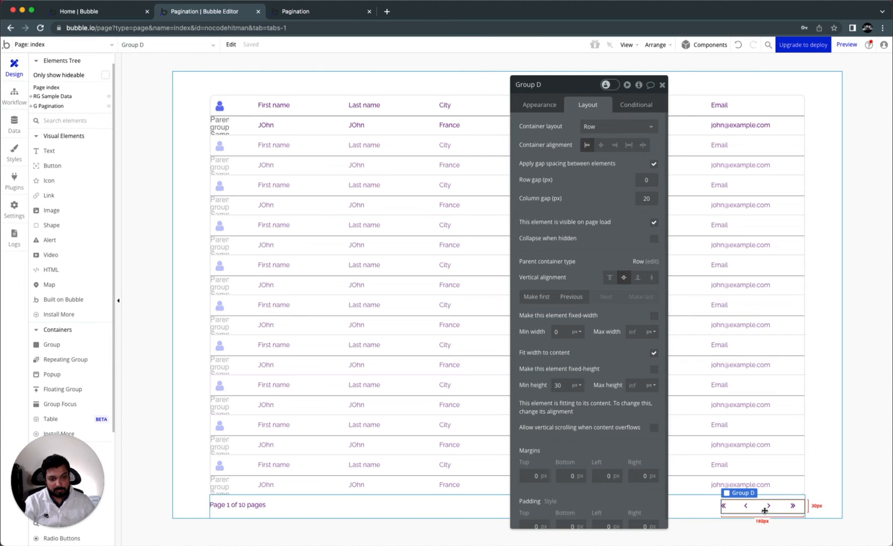
Create a click workflow for the double-left arrow with a Go to page action that takes RG Sample Data to page 1.
{"action": "left_click", "coordinate": [729, 508]}
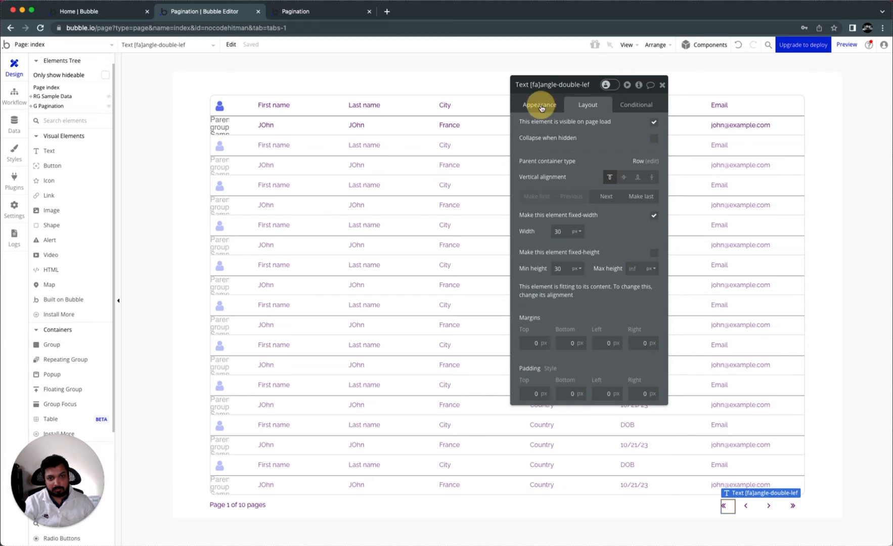
{"action": "left_click", "coordinate": [538, 105]}
{"action": "left_click", "coordinate": [560, 239]}
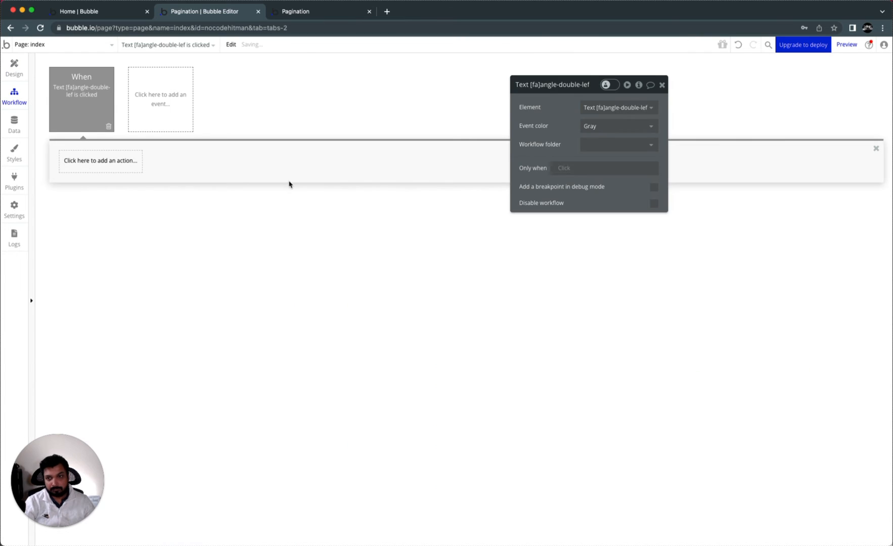
{"action": "left_click", "coordinate": [94, 161]}
{"action": "mouse_move", "coordinate": [100, 288]}
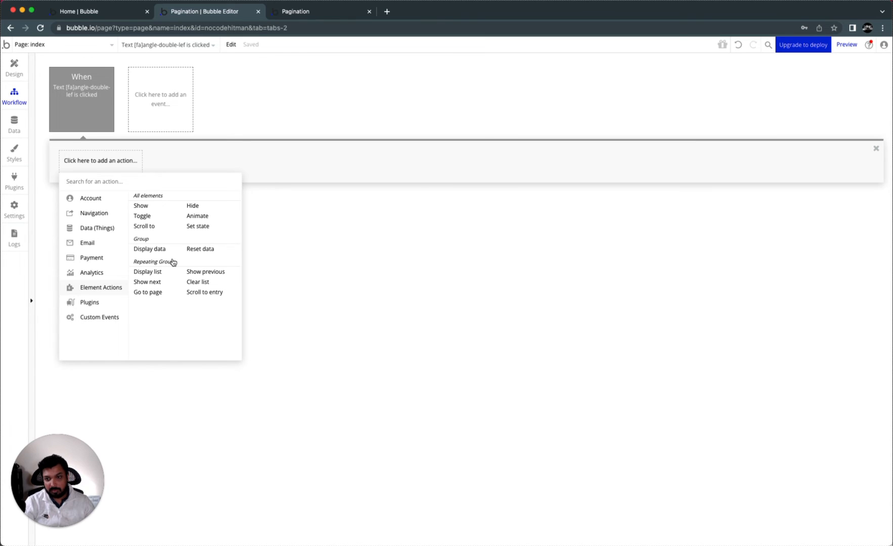
{"action": "left_click", "coordinate": [148, 292]}
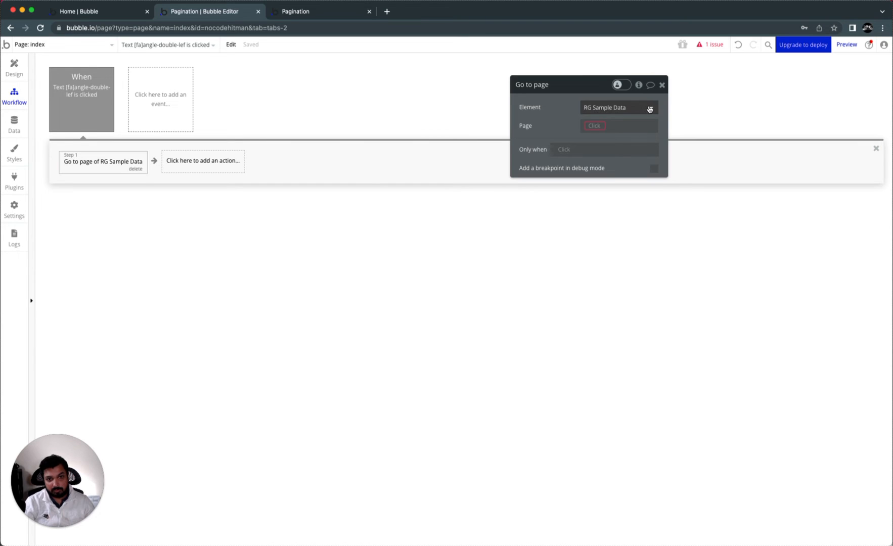
{"action": "left_click", "coordinate": [601, 128]}
{"action": "left_click", "coordinate": [553, 122]}
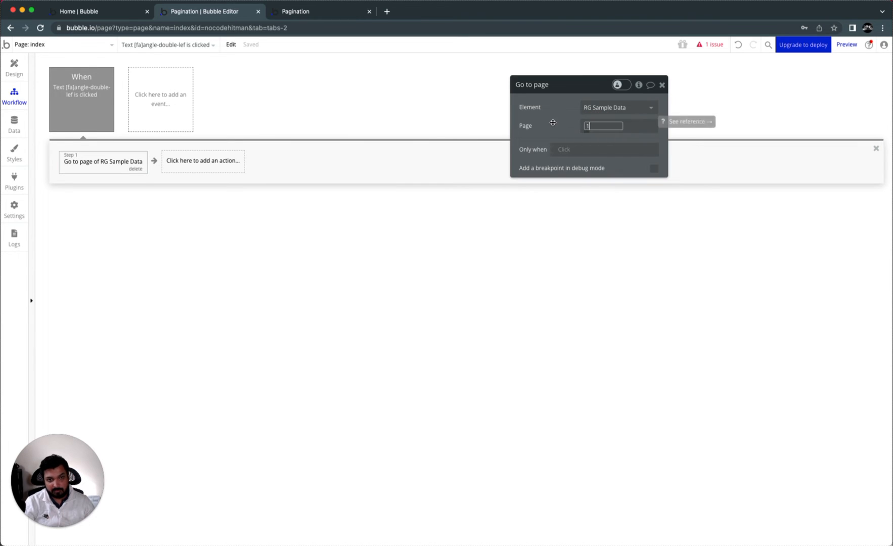
{"action": "left_click", "coordinate": [553, 123]}
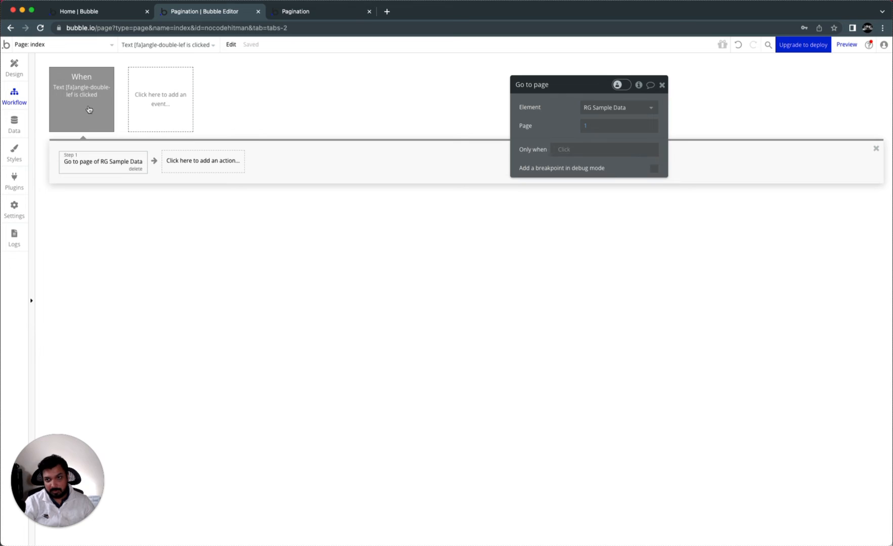
Create a click workflow for the double-right arrow with a Go to page action on RG Sample Data.
{"action": "left_click", "coordinate": [23, 68]}
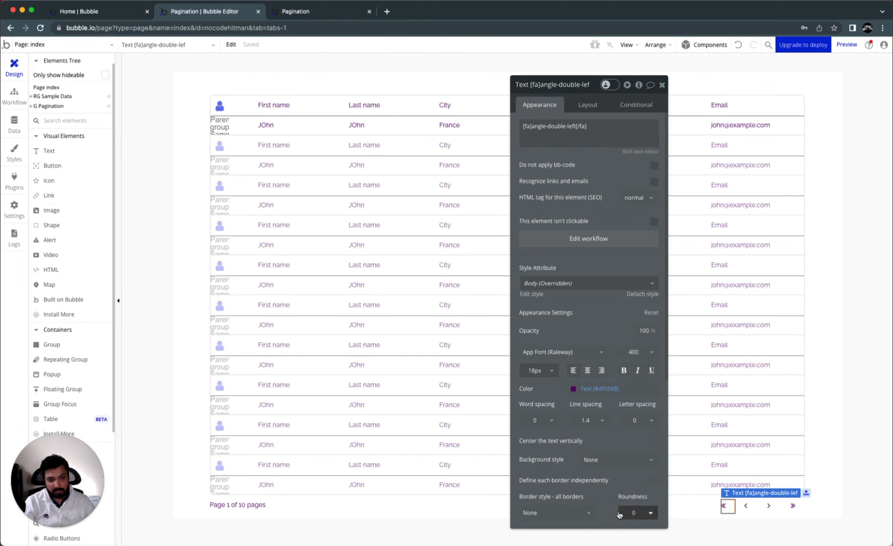
{"action": "left_click_drag", "start_coordinate": [807, 516], "coordinate": [793, 507]}
{"action": "left_click", "coordinate": [794, 507]}
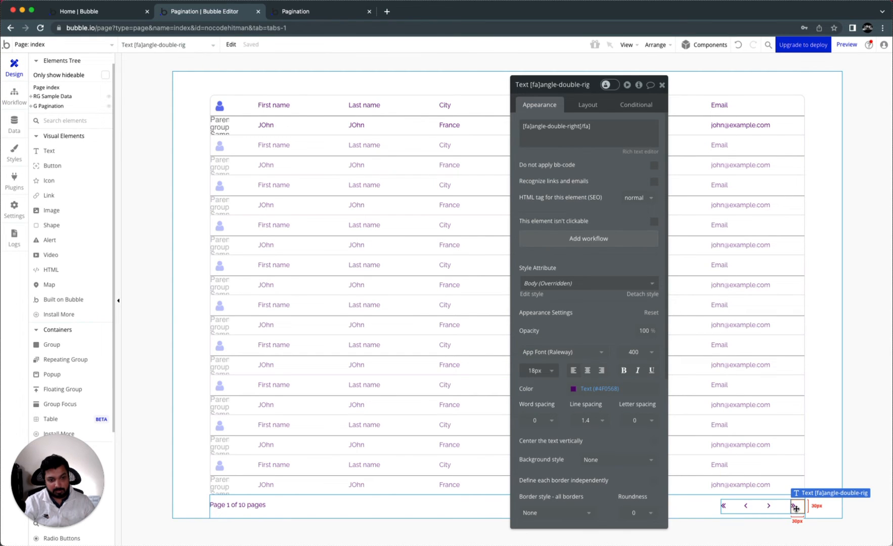
{"action": "left_click", "coordinate": [593, 240]}
{"action": "left_click", "coordinate": [115, 162]}
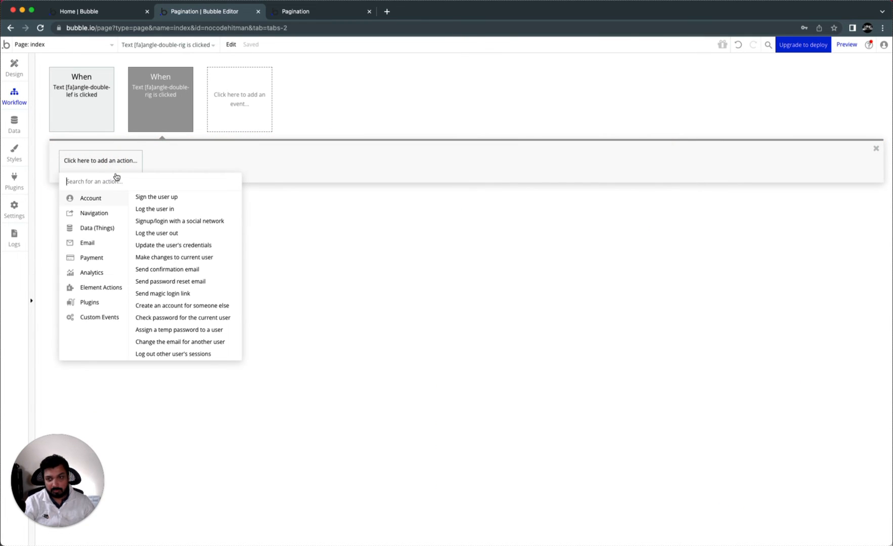
{"action": "left_click", "coordinate": [104, 288]}
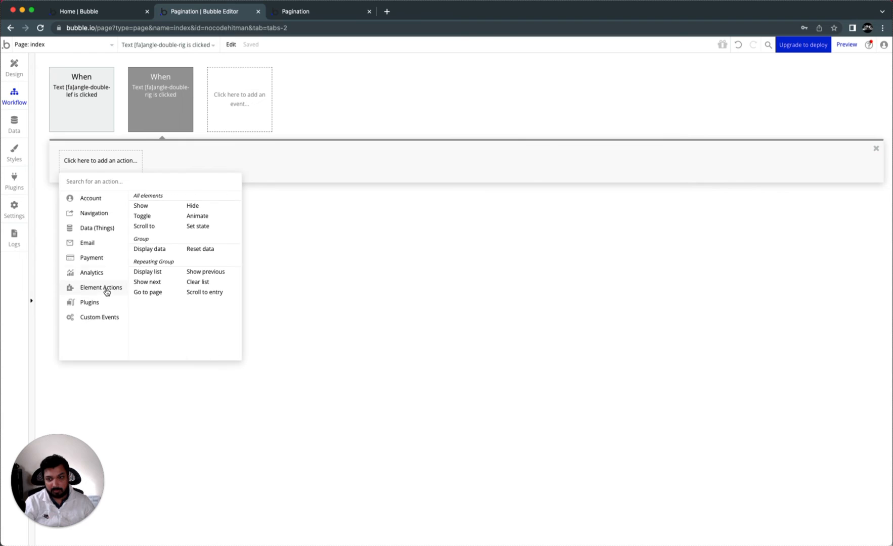
{"action": "left_click", "coordinate": [152, 293]}
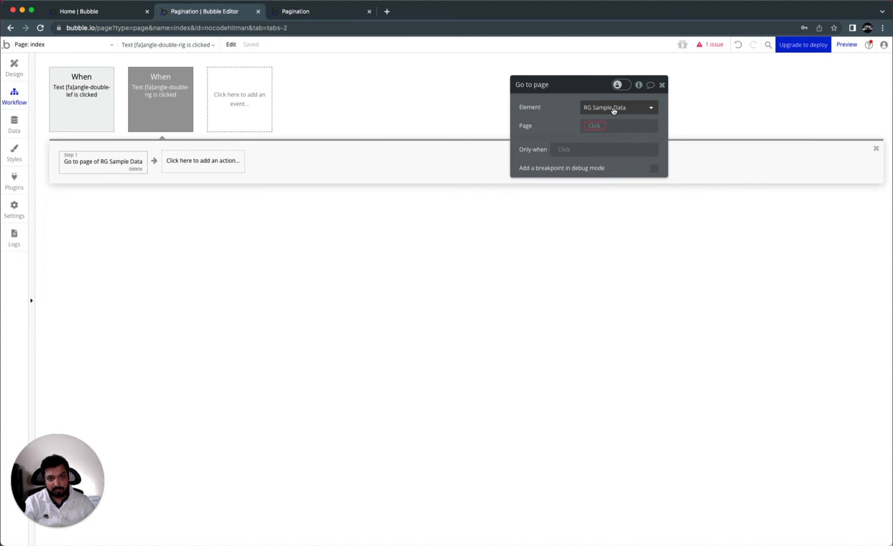
Set the double-right arrow action's target page to RG Sample Data's List of Sample Users:count / 10:ceiling.
{"action": "left_click", "coordinate": [594, 127]}
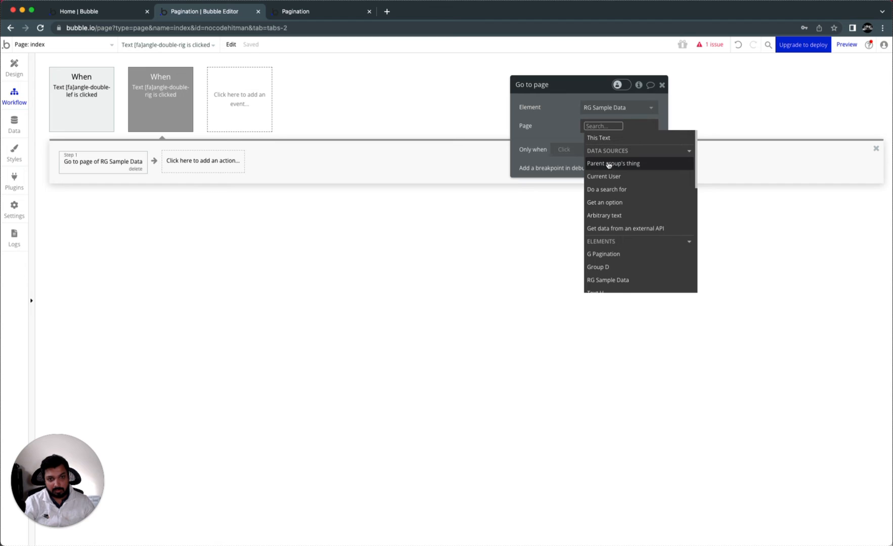
{"action": "type", "text": "rg"}
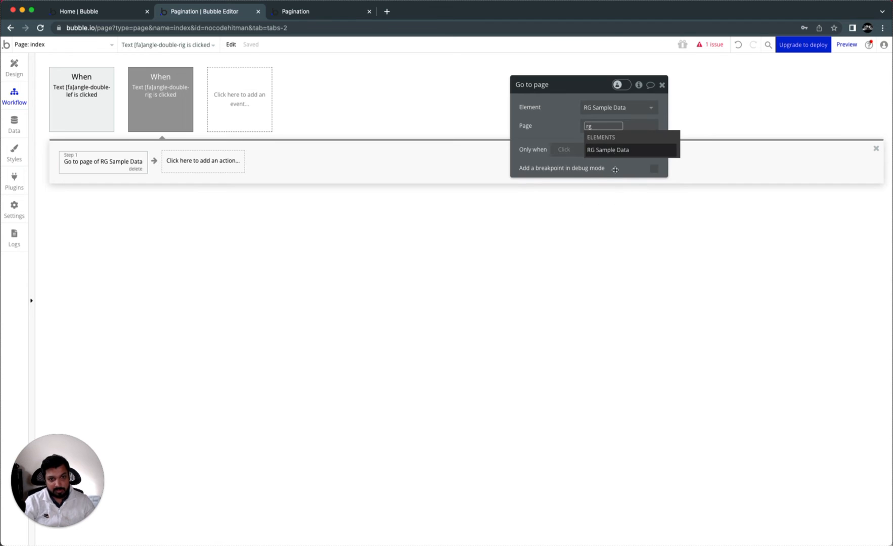
{"action": "left_click", "coordinate": [620, 149]}
{"action": "left_click", "coordinate": [653, 157]}
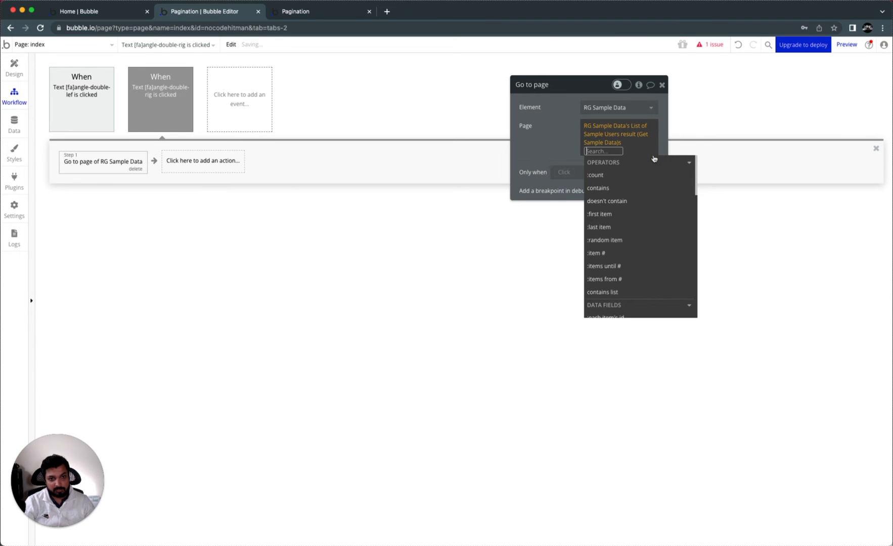
{"action": "left_click", "coordinate": [610, 175]}
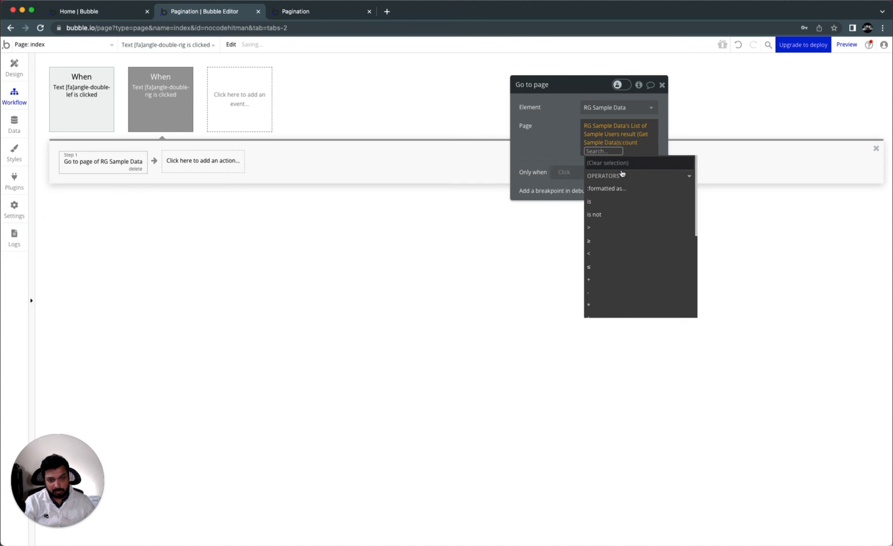
{"action": "scroll", "coordinate": [604, 308], "scroll_direction": "down", "scroll_amount": 2}
{"action": "left_click", "coordinate": [607, 272]}
{"action": "type", "text": "10"}
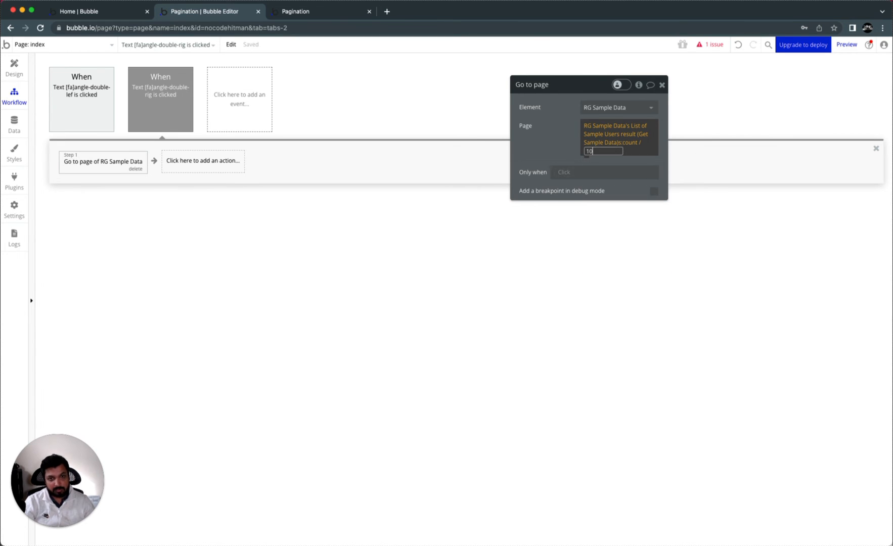
{"action": "left_click", "coordinate": [558, 134]}
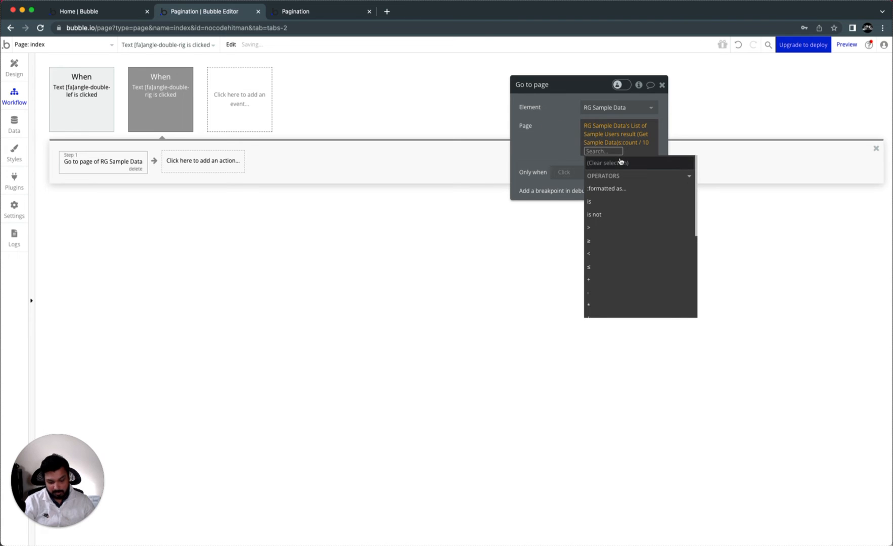
{"action": "type", "text": "ce"}
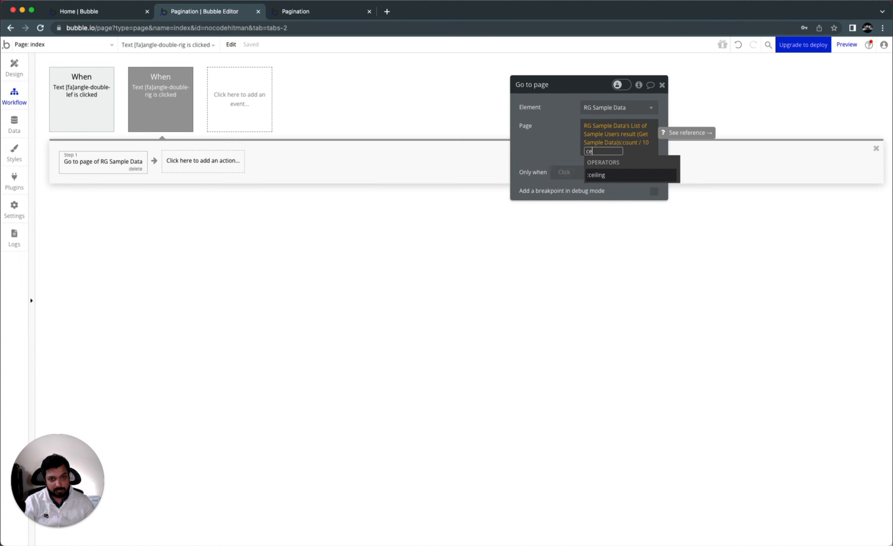
{"action": "left_click", "coordinate": [610, 175]}
{"action": "left_click", "coordinate": [554, 138]}
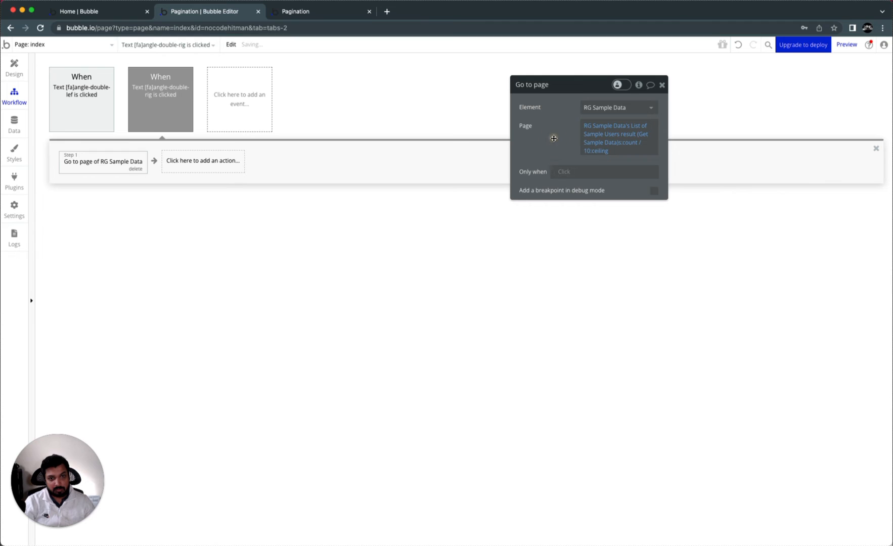
Create a click workflow for the single-left arrow with a Show previous action on RG Sample Data.
{"action": "left_click", "coordinate": [15, 65]}
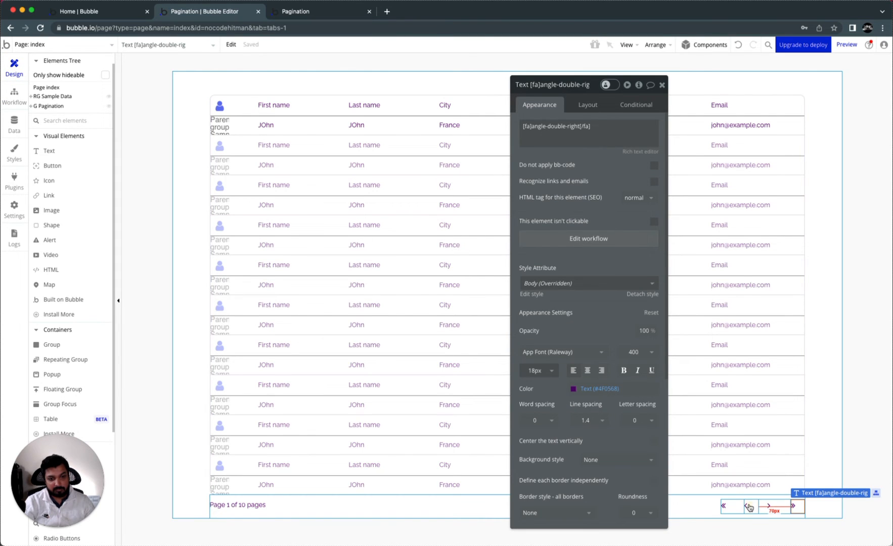
{"action": "left_click", "coordinate": [750, 507]}
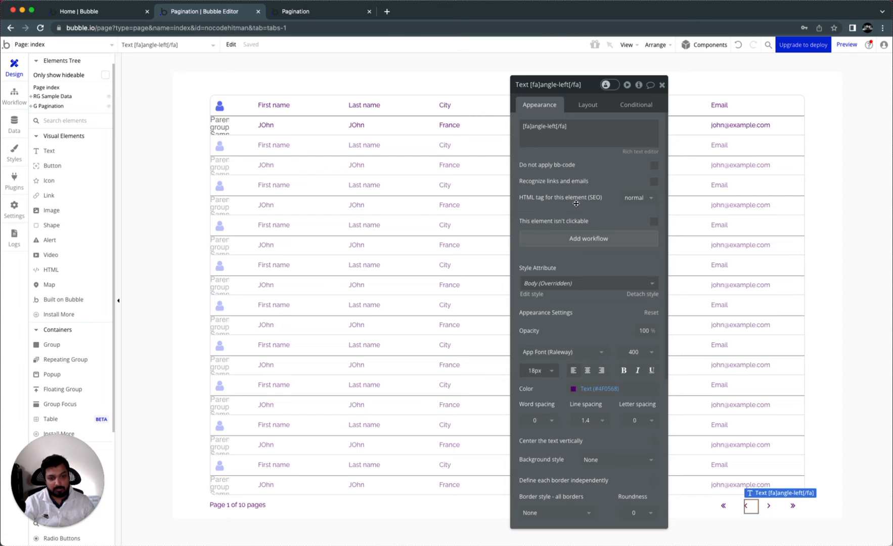
{"action": "left_click", "coordinate": [586, 241]}
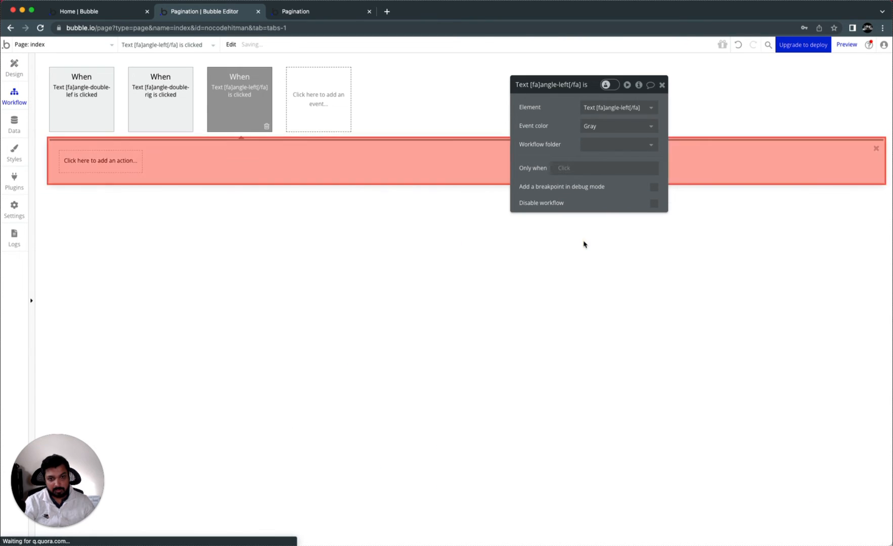
{"action": "left_click", "coordinate": [85, 165]}
{"action": "mouse_move", "coordinate": [115, 291]}
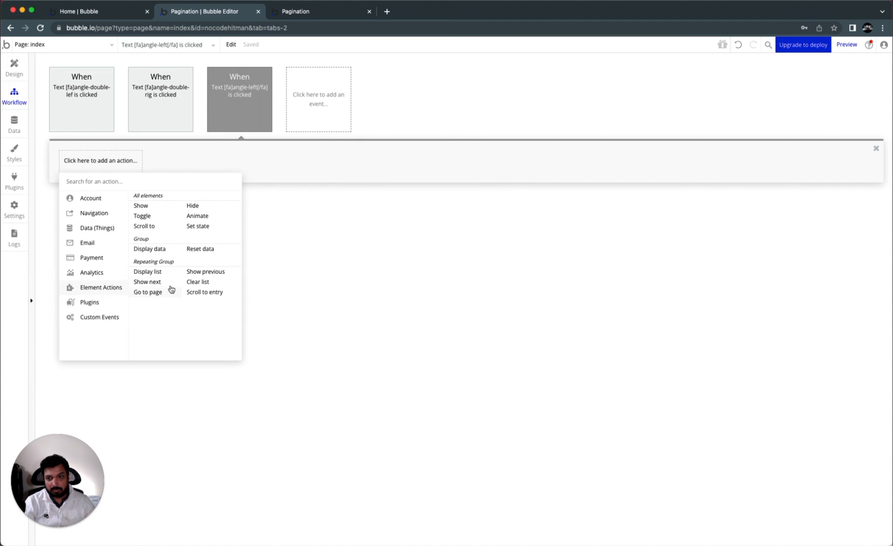
{"action": "left_click", "coordinate": [207, 274]}
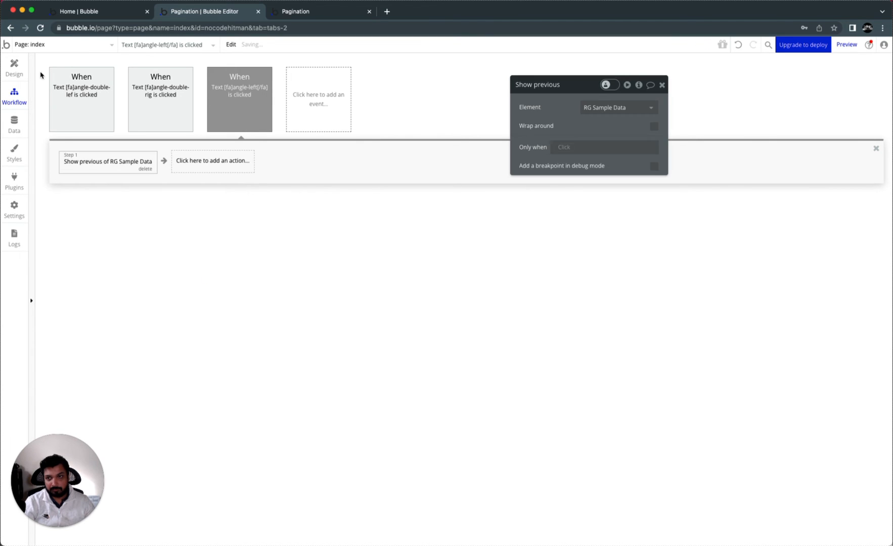
Create a click workflow for the single-right arrow with a Show next action on RG Sample Data.
{"action": "left_click", "coordinate": [19, 67]}
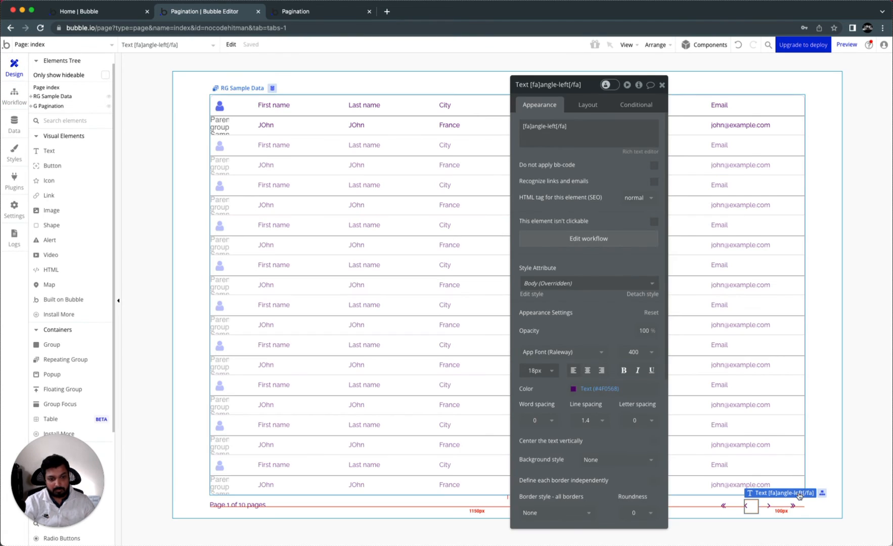
{"action": "left_click", "coordinate": [773, 511]}
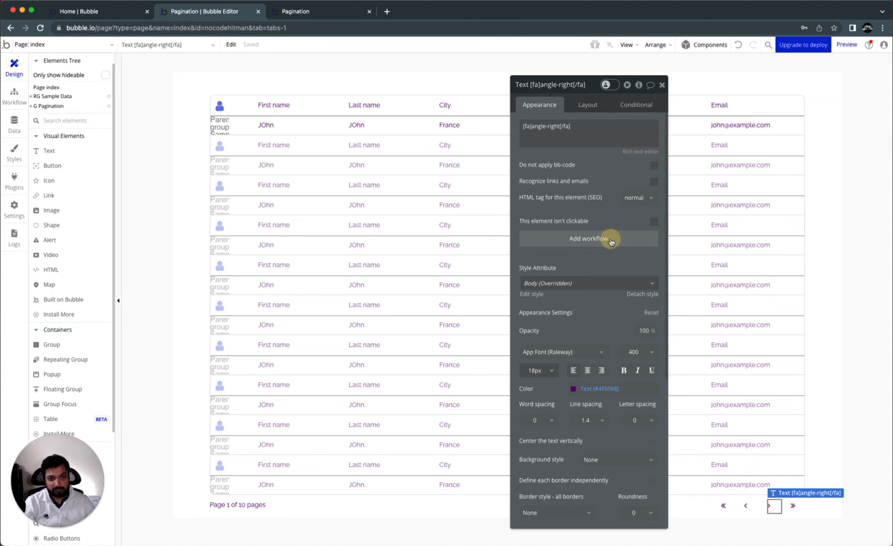
{"action": "left_click", "coordinate": [608, 238]}
{"action": "left_click", "coordinate": [119, 160]}
{"action": "mouse_move", "coordinate": [110, 286]}
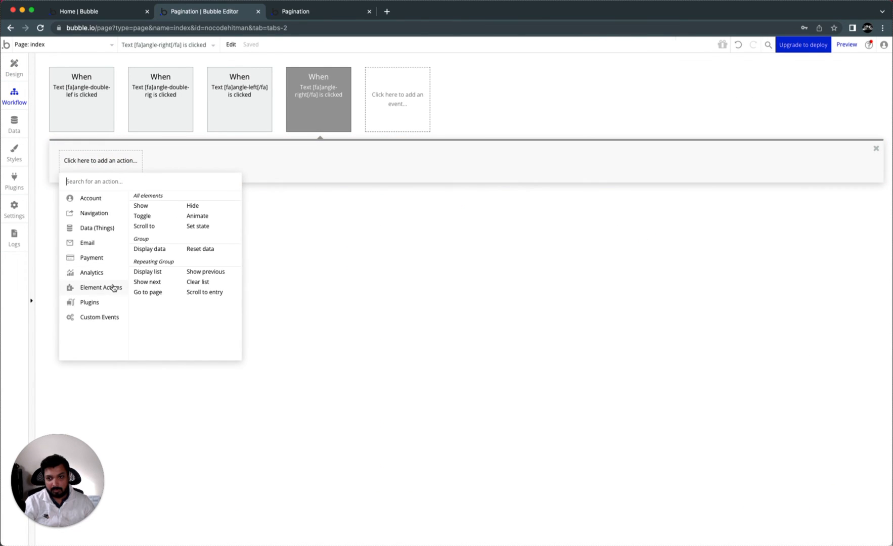
{"action": "left_click", "coordinate": [151, 283]}
Add a condition to the double-left arrow text for when RG Sample Data is on the first page.
{"action": "left_click", "coordinate": [20, 70]}
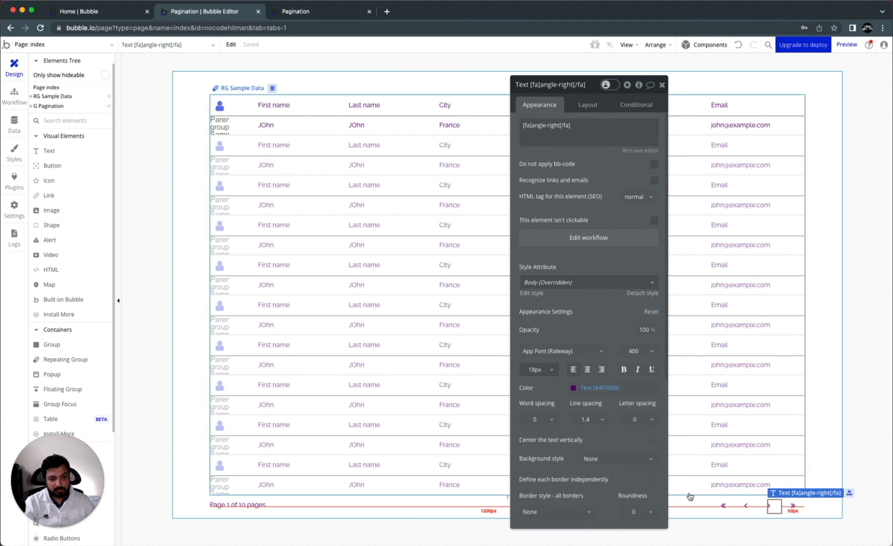
{"action": "left_click", "coordinate": [723, 506]}
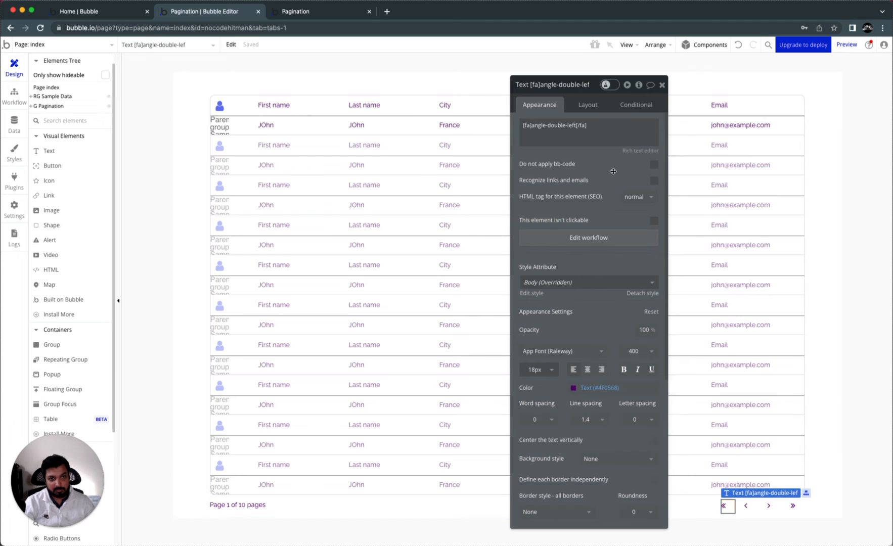
{"action": "left_click", "coordinate": [636, 104]}
{"action": "left_click", "coordinate": [596, 127]}
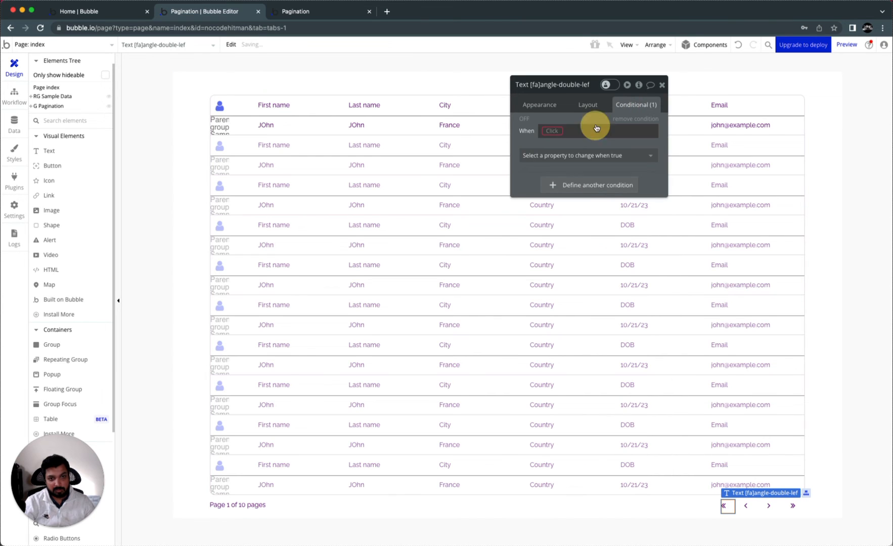
{"action": "left_click", "coordinate": [555, 131]}
{"action": "type", "text": "rg"}
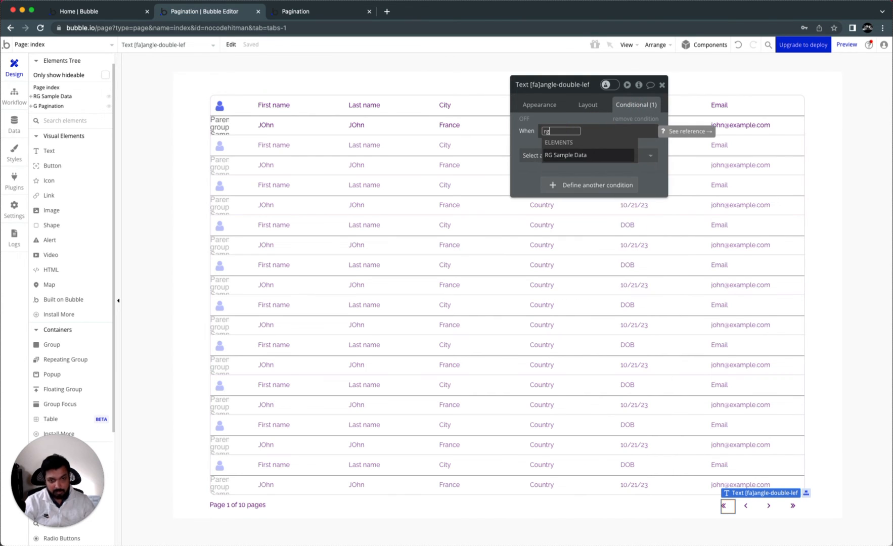
{"action": "left_click", "coordinate": [580, 156]}
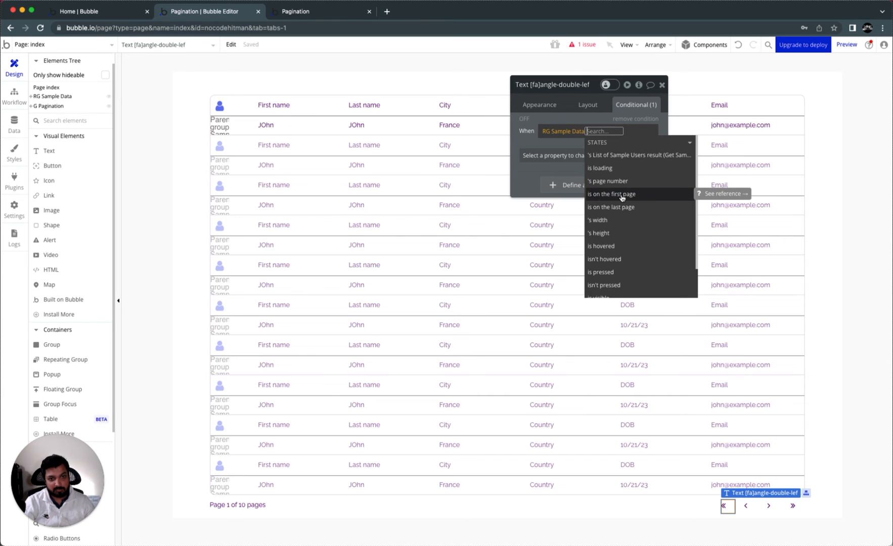
{"action": "left_click", "coordinate": [622, 195]}
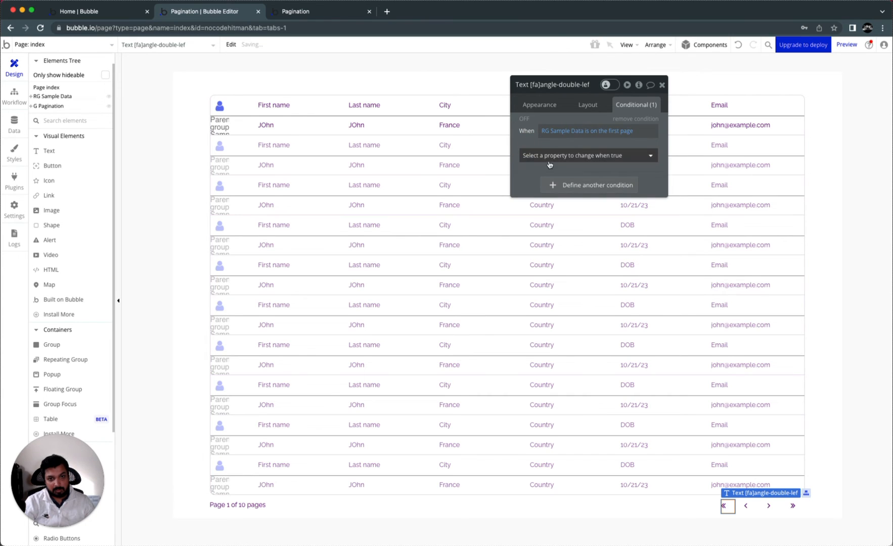
Make the double-left arrow's first-page condition change the font color to #AAAAAA.
{"action": "left_click", "coordinate": [550, 156]}
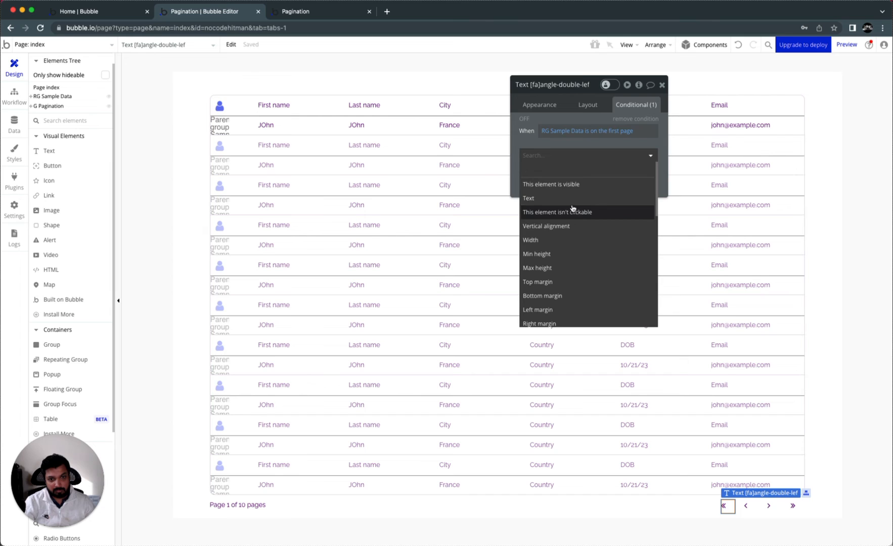
{"action": "type", "text": "col"}
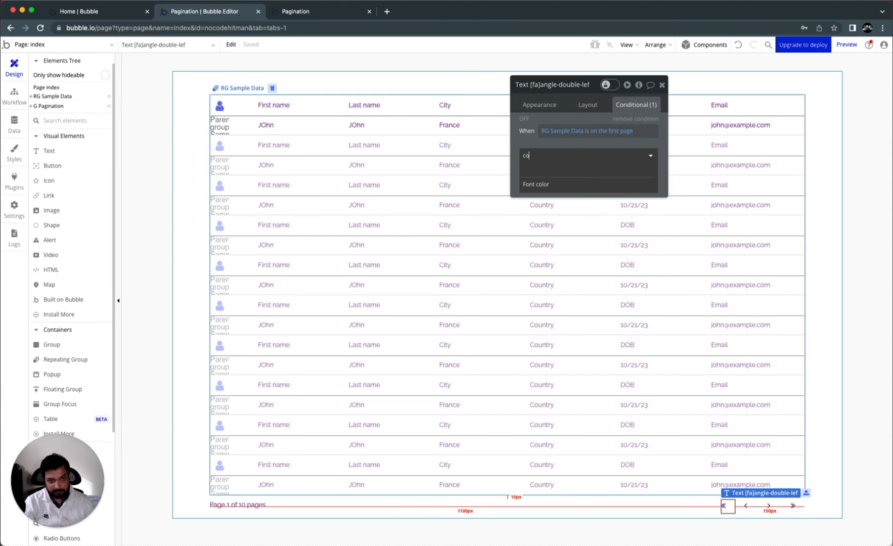
{"action": "left_click", "coordinate": [571, 187]}
{"action": "left_click", "coordinate": [586, 152]}
{"action": "left_click_drag", "start_coordinate": [585, 208], "coordinate": [539, 183]}
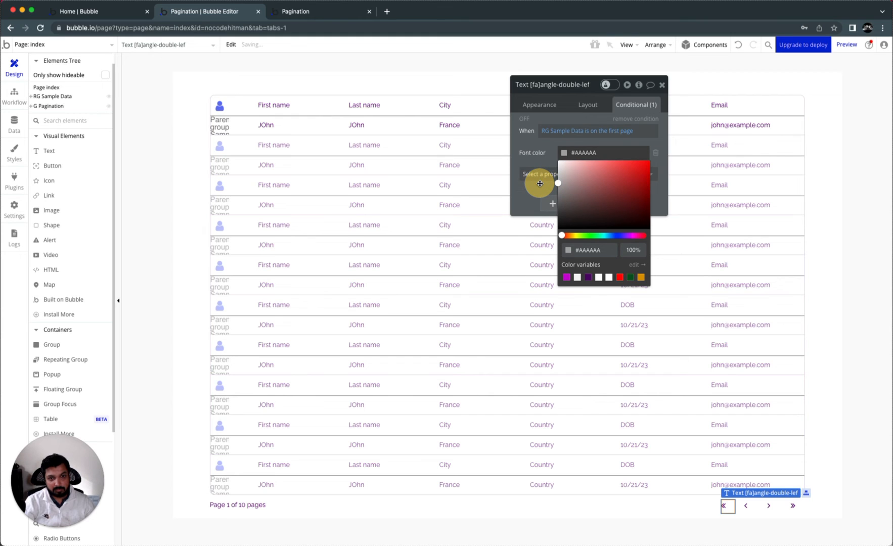
{"action": "left_click", "coordinate": [541, 150]}
Add the "This element isn't clickable" property to the double-left arrow's condition and enable it.
{"action": "left_click", "coordinate": [551, 173]}
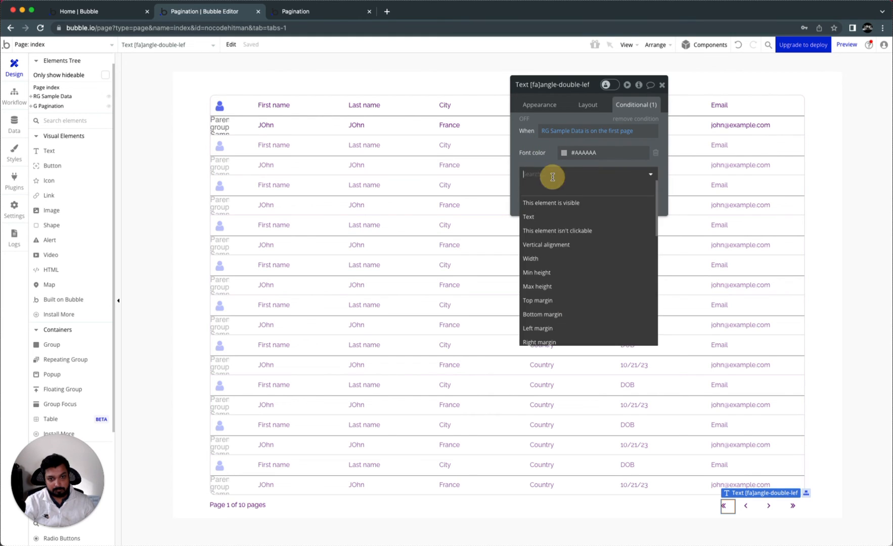
{"action": "type", "text": "click"}
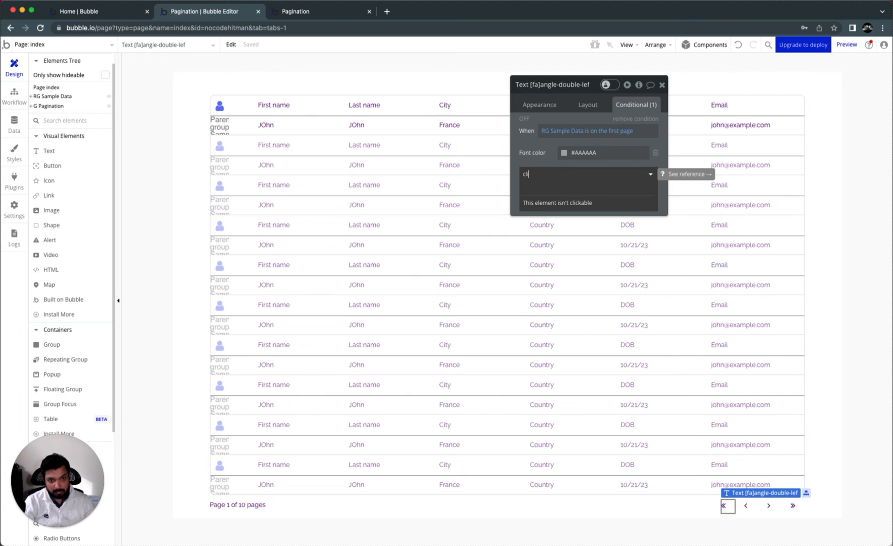
{"action": "left_click", "coordinate": [562, 202]}
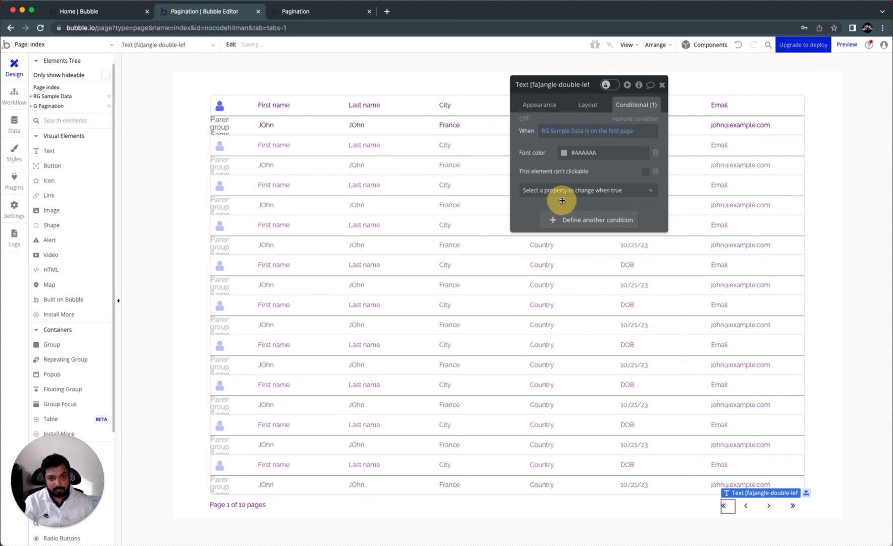
{"action": "left_click", "coordinate": [644, 173]}
Copy the double-left arrow's first-page condition and paste it onto the single-left arrow text.
{"action": "right_click", "coordinate": [612, 173]}
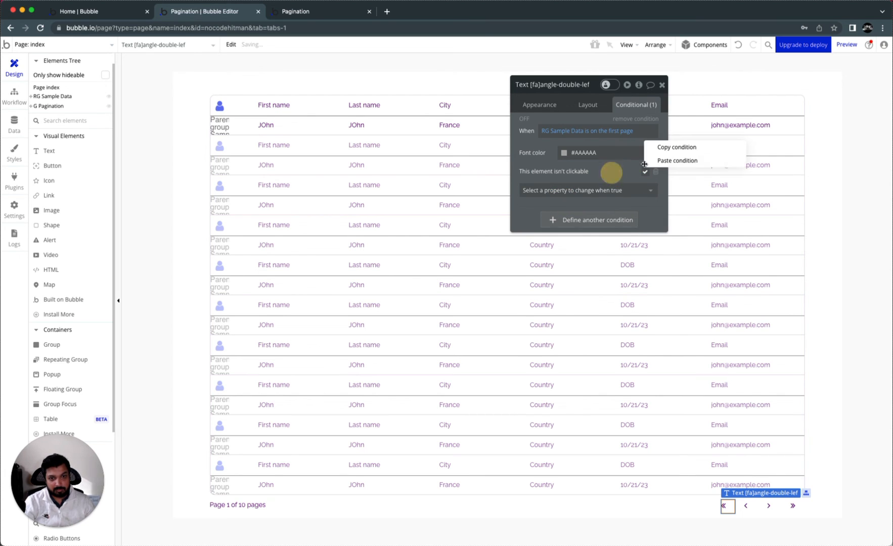
{"action": "left_click", "coordinate": [665, 146]}
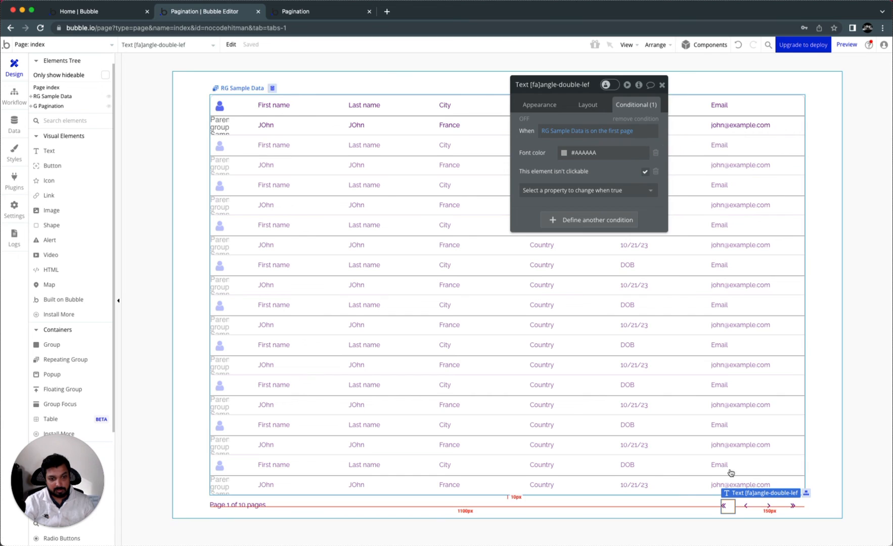
{"action": "left_click", "coordinate": [745, 506]}
{"action": "right_click", "coordinate": [522, 122]}
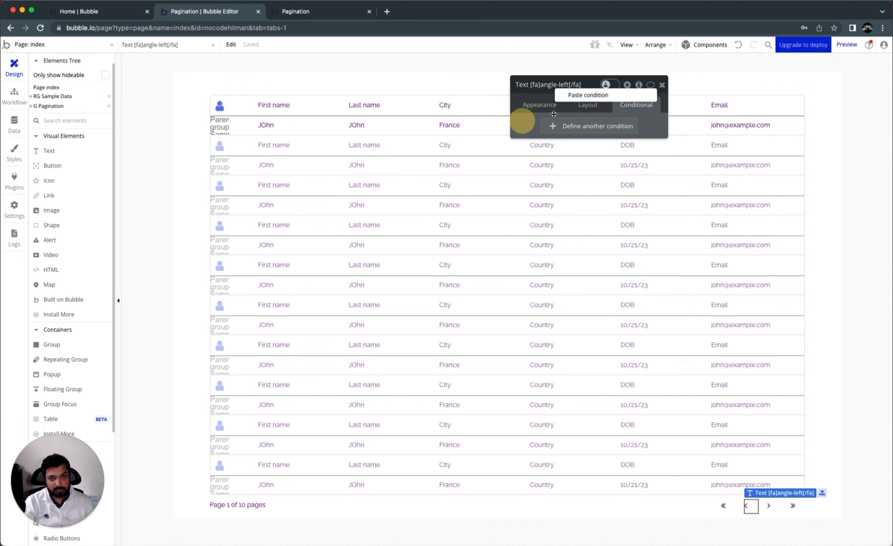
{"action": "left_click", "coordinate": [577, 96]}
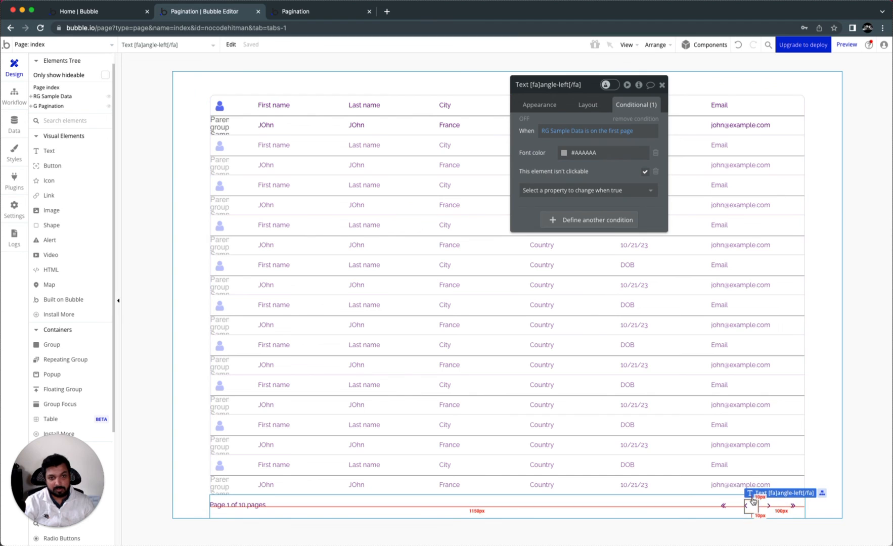
Paste the copied first-page condition onto the single-right arrow text.
{"action": "left_click", "coordinate": [770, 506]}
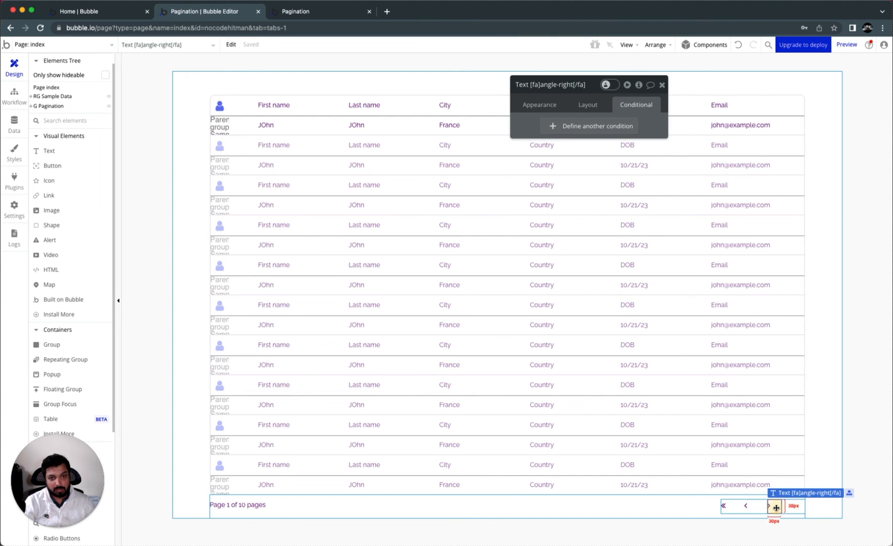
{"action": "right_click", "coordinate": [527, 119]}
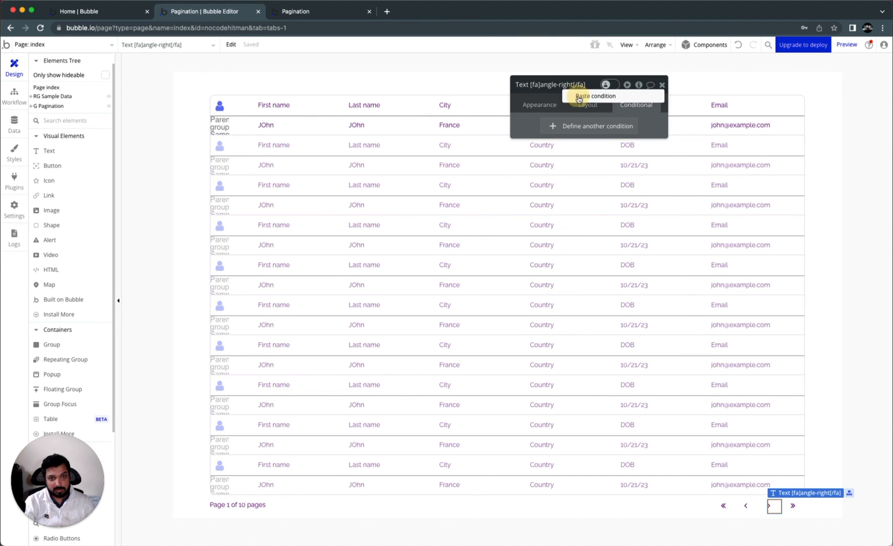
{"action": "left_click", "coordinate": [576, 96]}
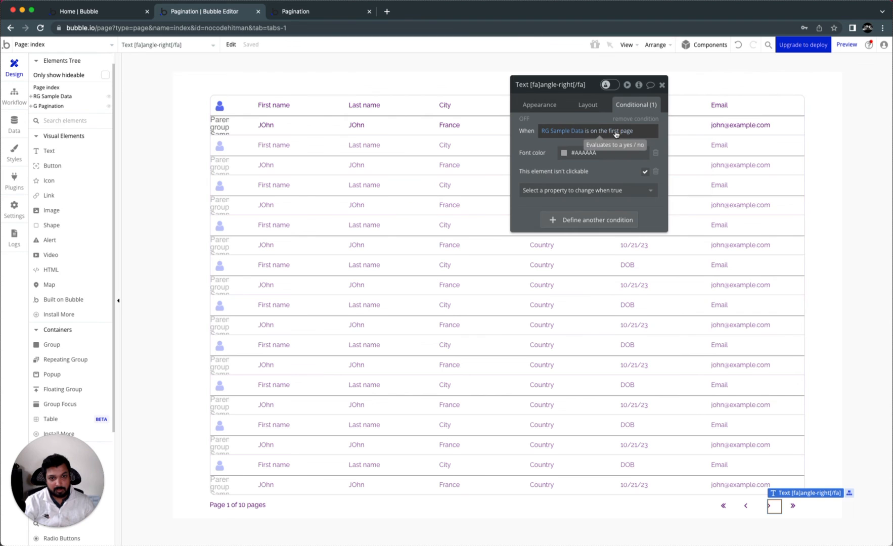
Change the single-right arrow's condition to "RG Sample Data is on the last page".
{"action": "left_click", "coordinate": [597, 133]}
{"action": "left_click", "coordinate": [622, 207]}
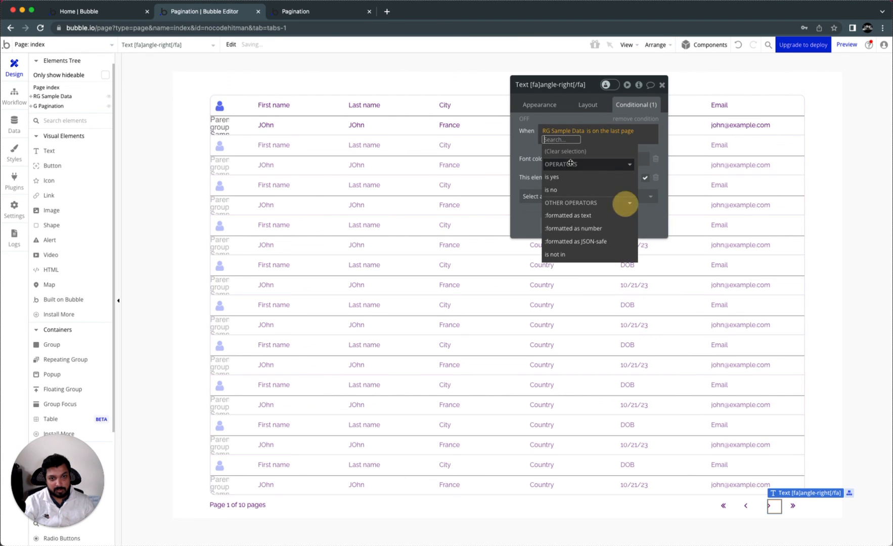
{"action": "left_click", "coordinate": [530, 151]}
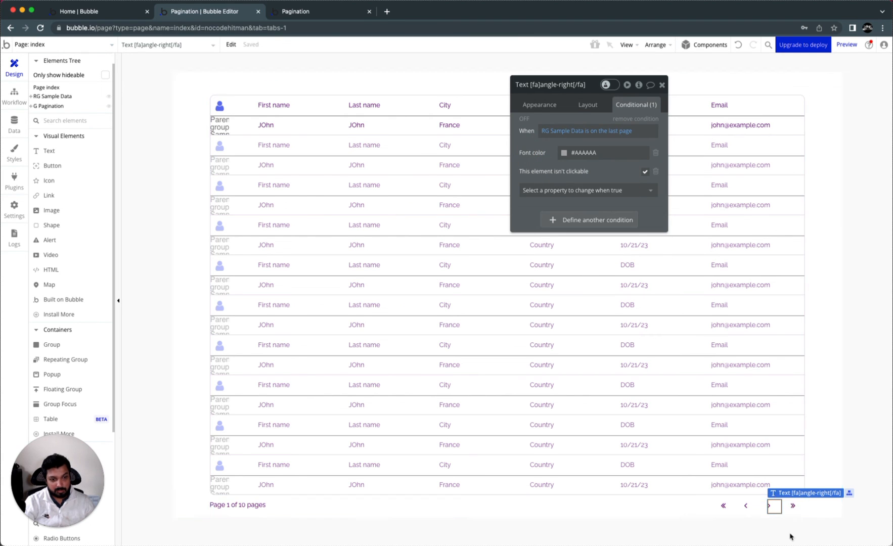
Paste the copied condition onto the double-right arrow text and change it to "RG Sample Data is on the last page".
{"action": "left_click", "coordinate": [793, 505]}
{"action": "right_click", "coordinate": [528, 126]}
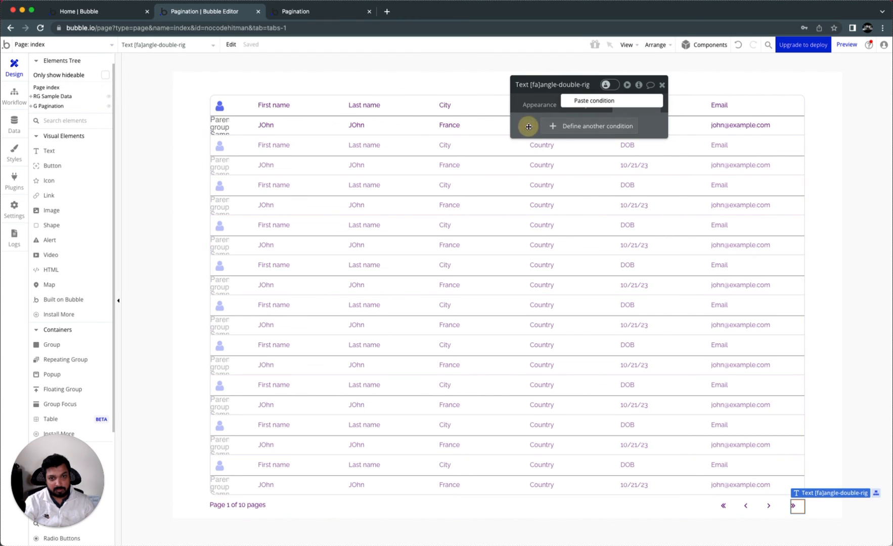
{"action": "left_click", "coordinate": [584, 96]}
{"action": "left_click", "coordinate": [607, 131]}
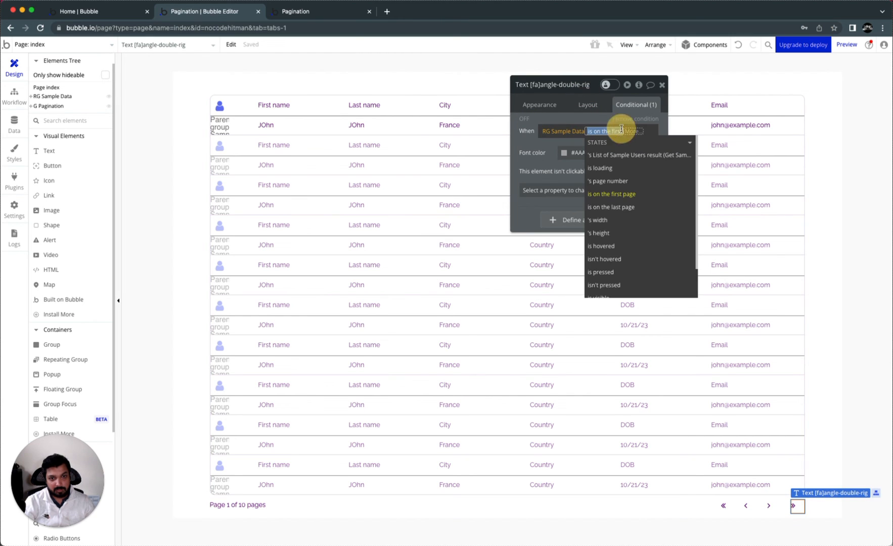
{"action": "left_click", "coordinate": [622, 207]}
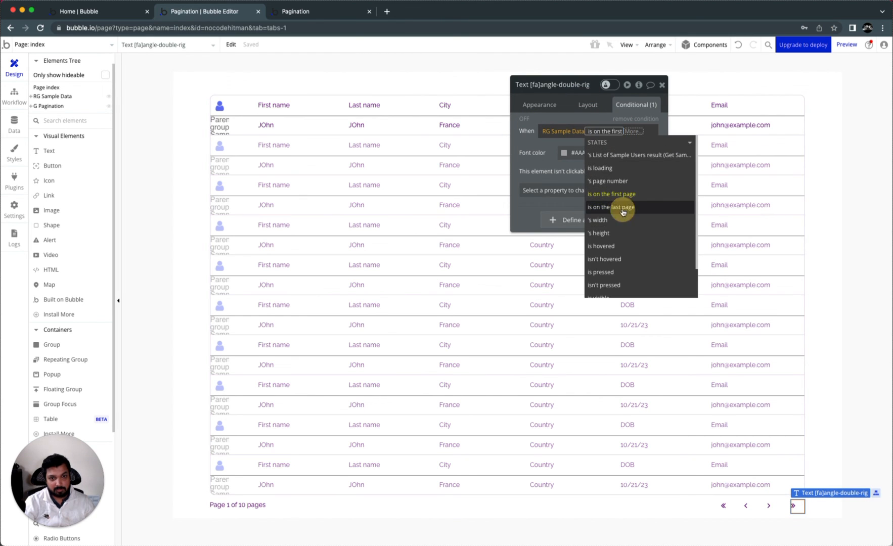
{"action": "left_click", "coordinate": [528, 151]}
Reload the Pagination preview page and check the page text and both left arrows on the first page.
{"action": "left_click", "coordinate": [326, 12]}
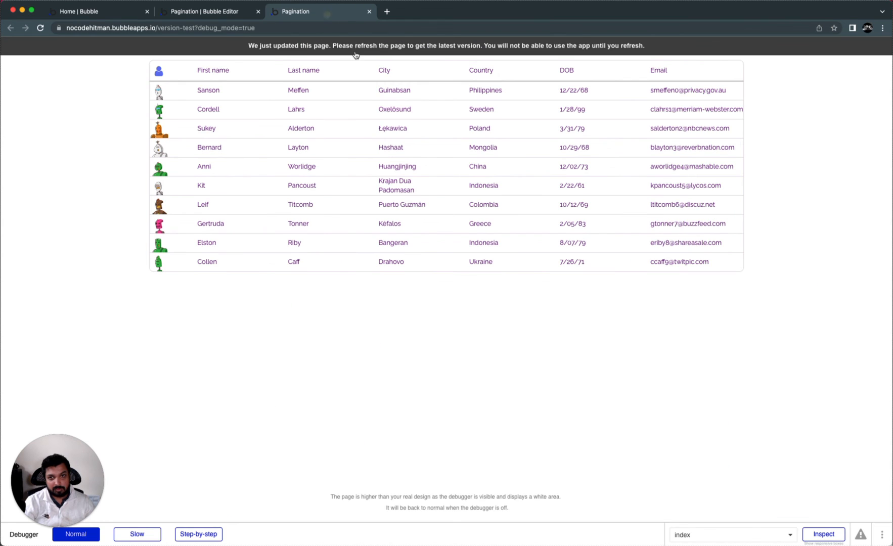
{"action": "key", "text": "super+r"}
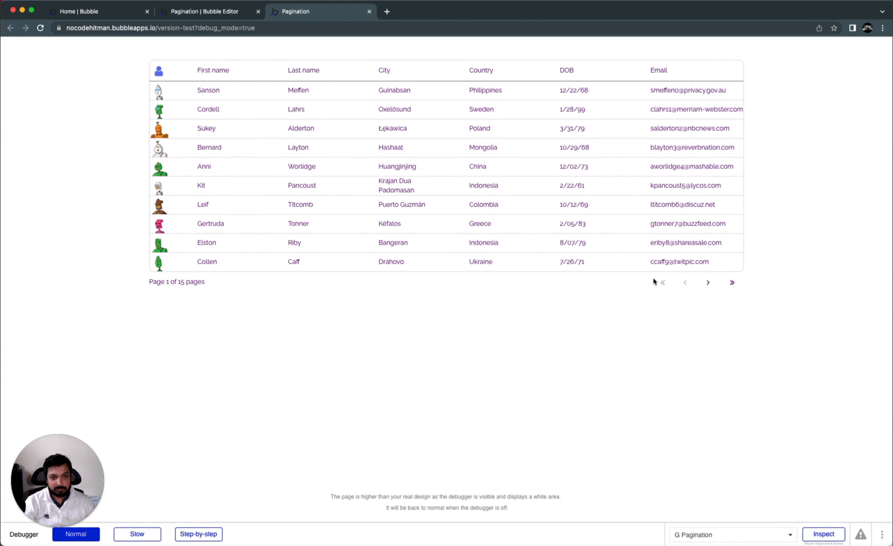
{"action": "double_click", "coordinate": [168, 282]}
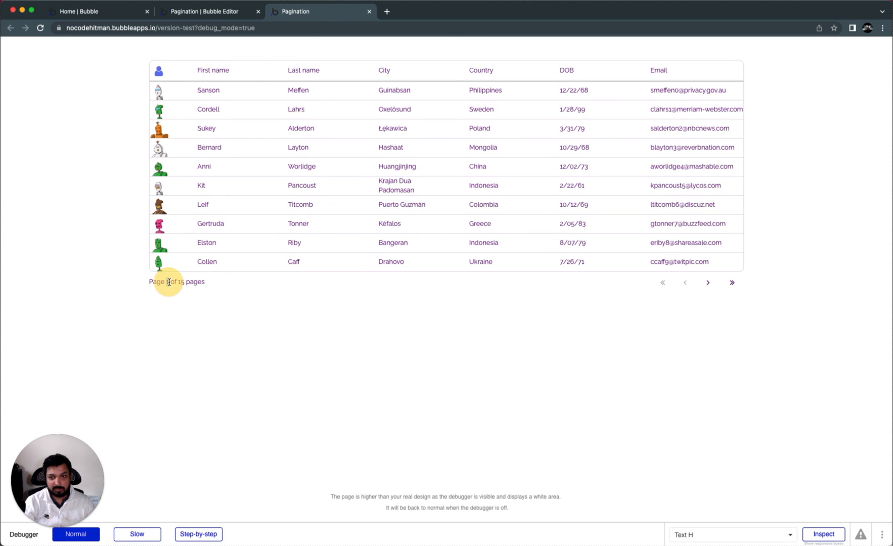
{"action": "left_click", "coordinate": [236, 287]}
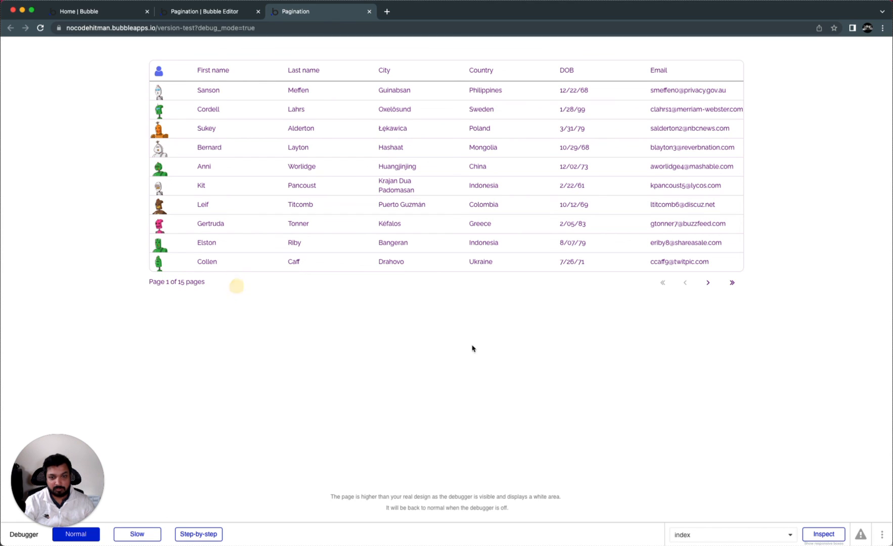
{"action": "left_click", "coordinate": [692, 283]}
{"action": "left_click", "coordinate": [681, 283]}
{"action": "left_click", "coordinate": [659, 283]}
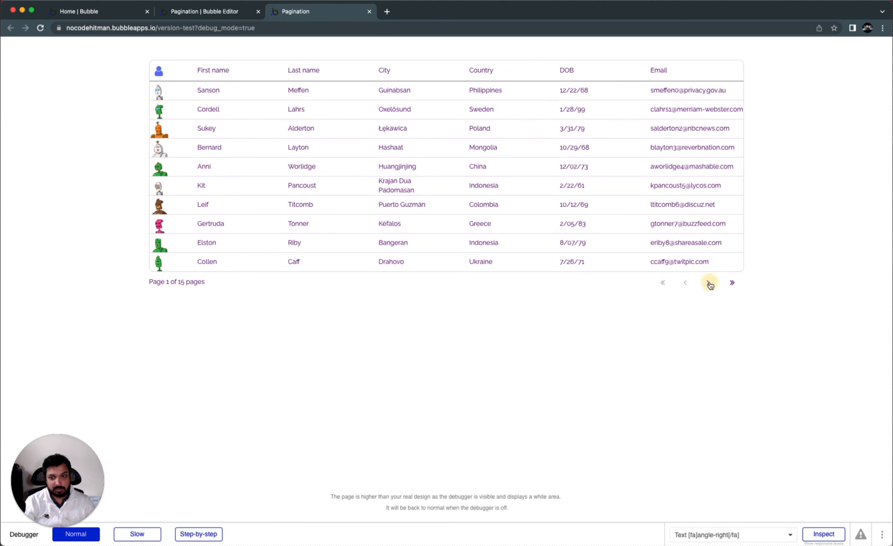
Test the pagination arrows by advancing single pages, jumping to the last and first pages, and stepping back one page.
{"action": "left_click", "coordinate": [710, 283]}
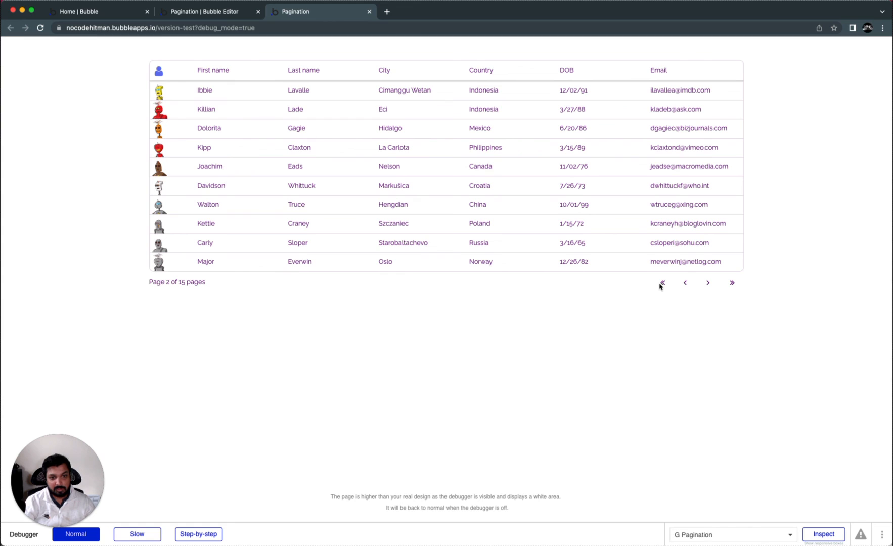
{"action": "left_click", "coordinate": [709, 287]}
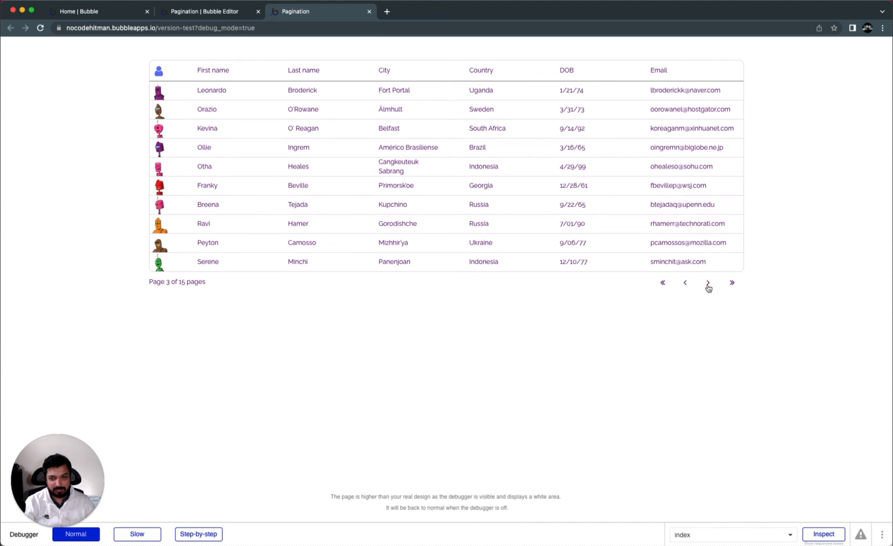
{"action": "left_click", "coordinate": [733, 286]}
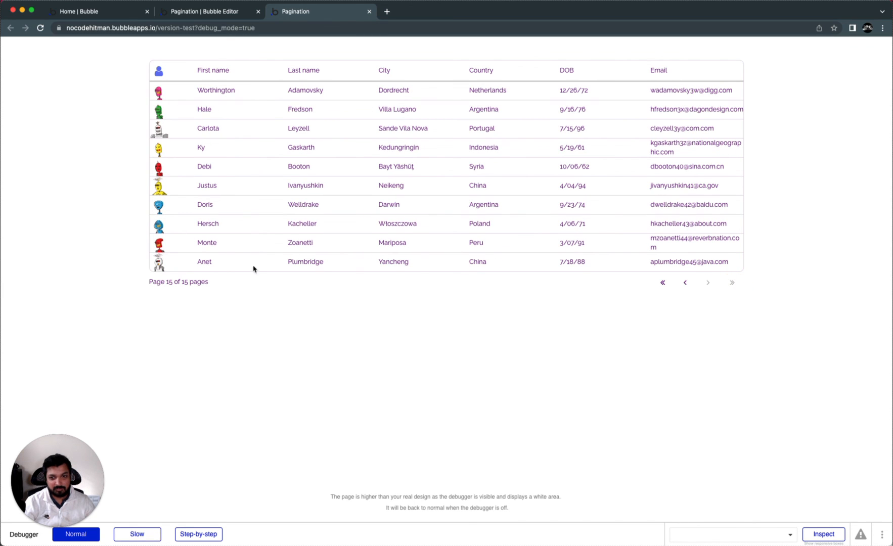
{"action": "left_click", "coordinate": [665, 284]}
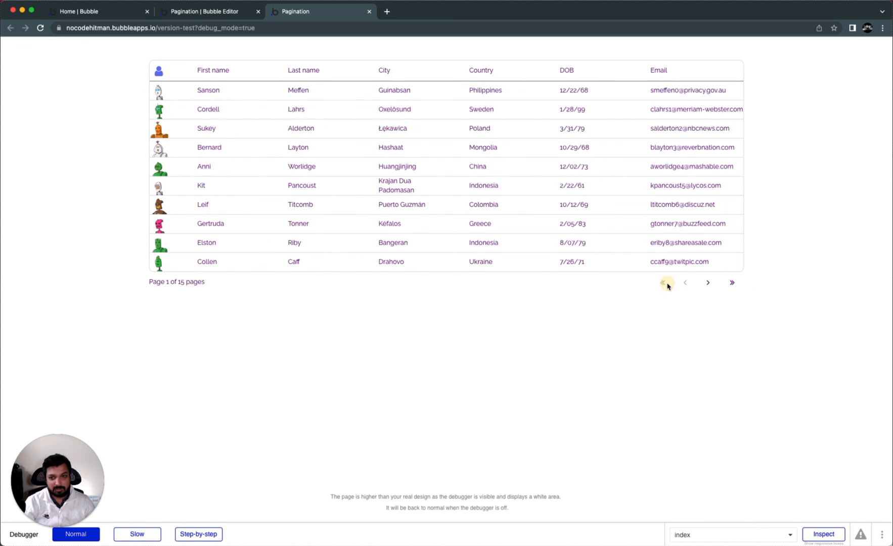
{"action": "left_click", "coordinate": [708, 284]}
{"action": "left_click", "coordinate": [708, 284]}
{"action": "left_click", "coordinate": [686, 282]}
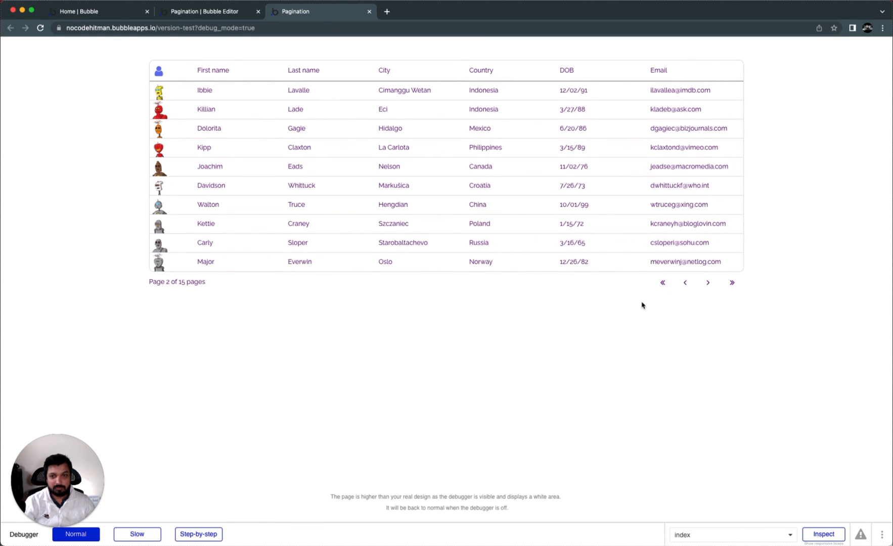